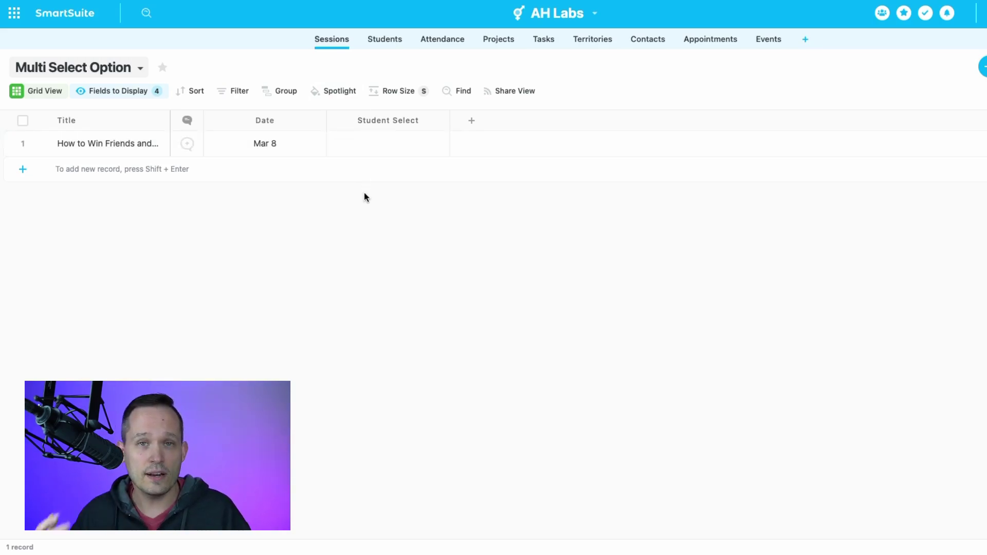
Try adding Jeremy to the first session's Student Select cell, then remove him so it stays empty
click(384, 148)
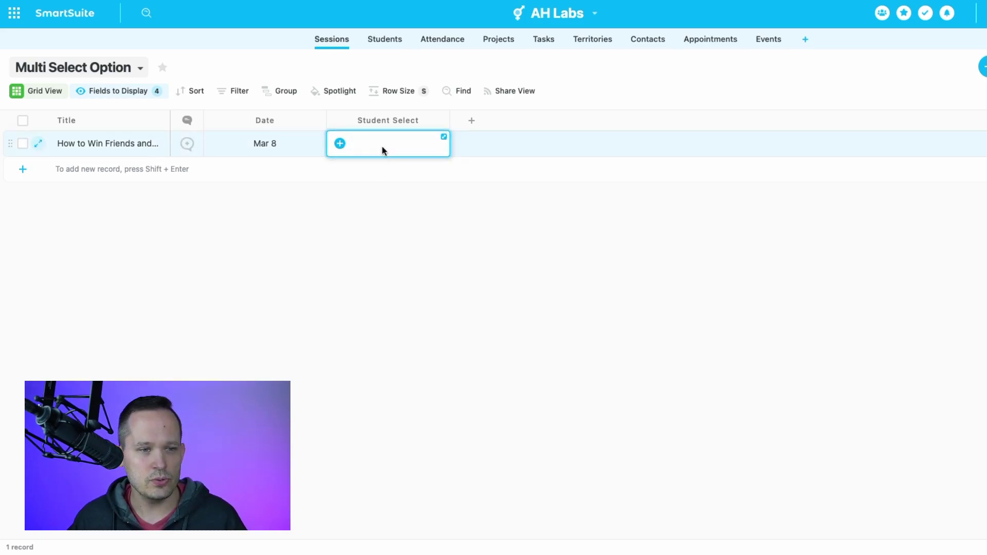
click(384, 150)
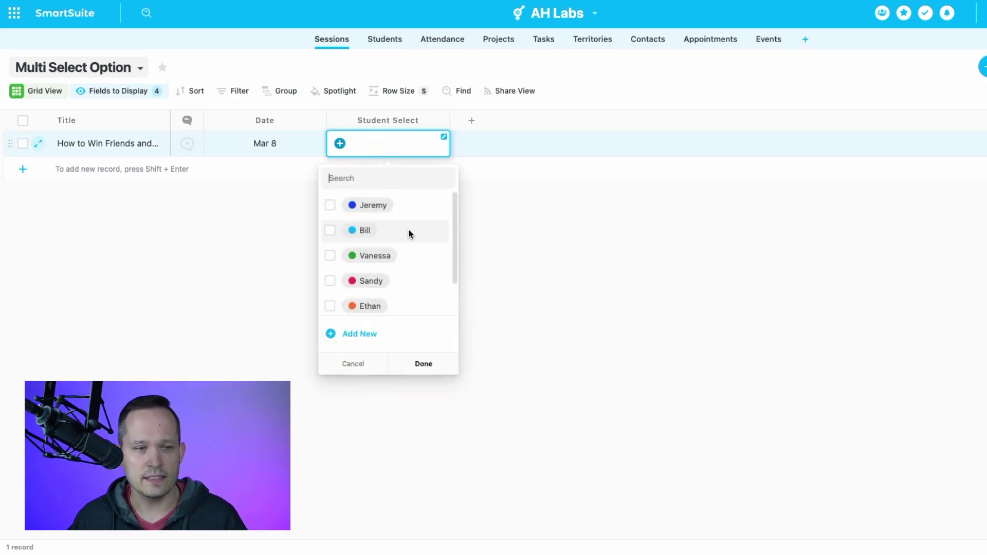
scroll(408, 230, down, 1)
scroll(399, 221, up, 1)
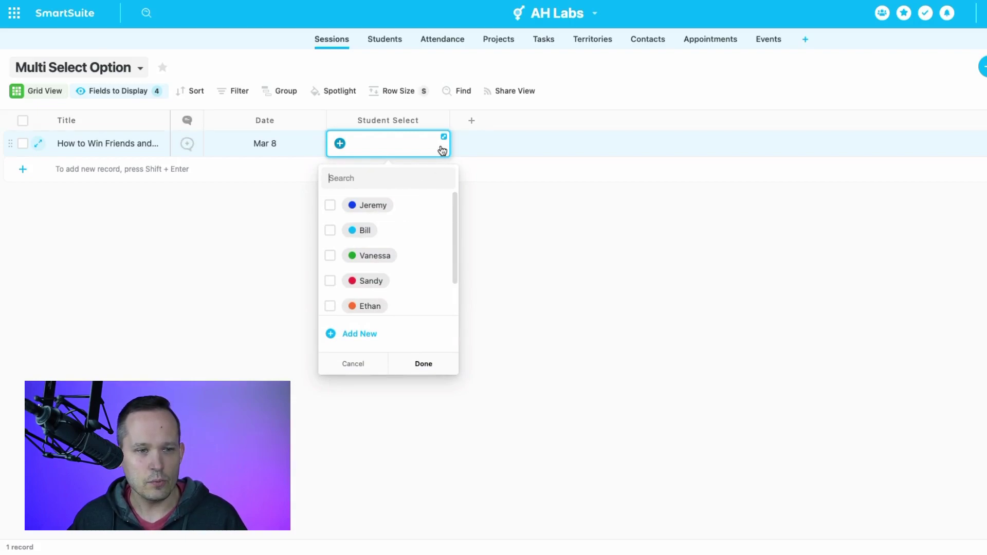
click(331, 207)
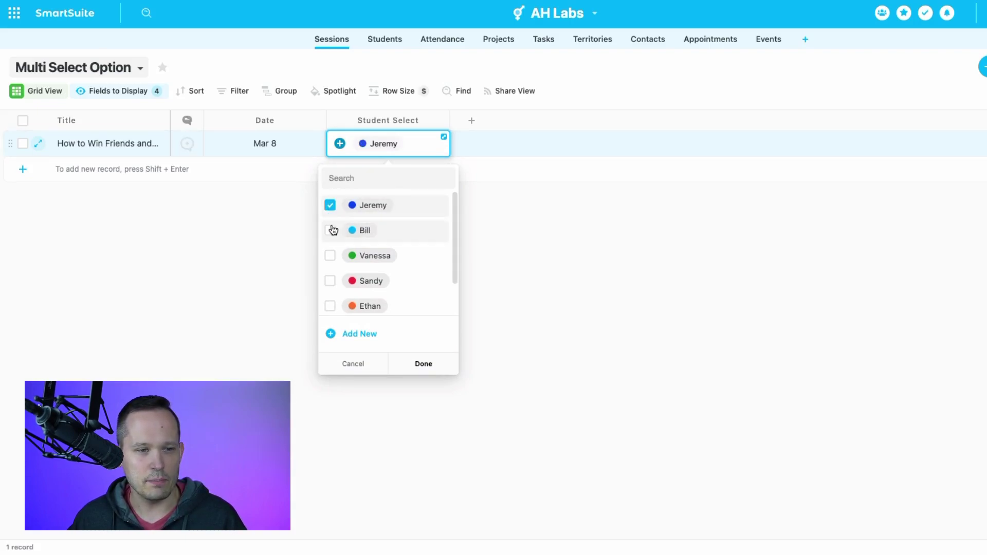
click(332, 208)
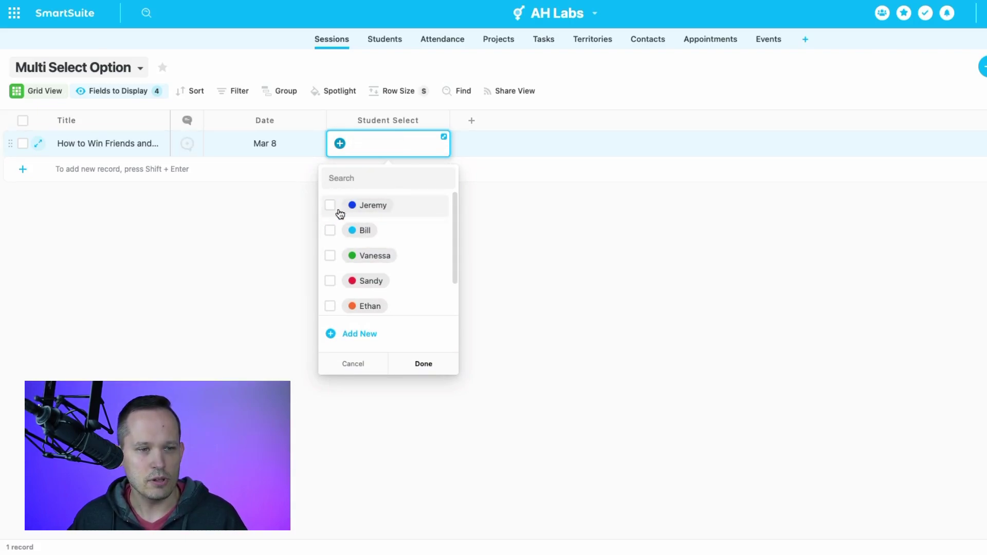
click(564, 240)
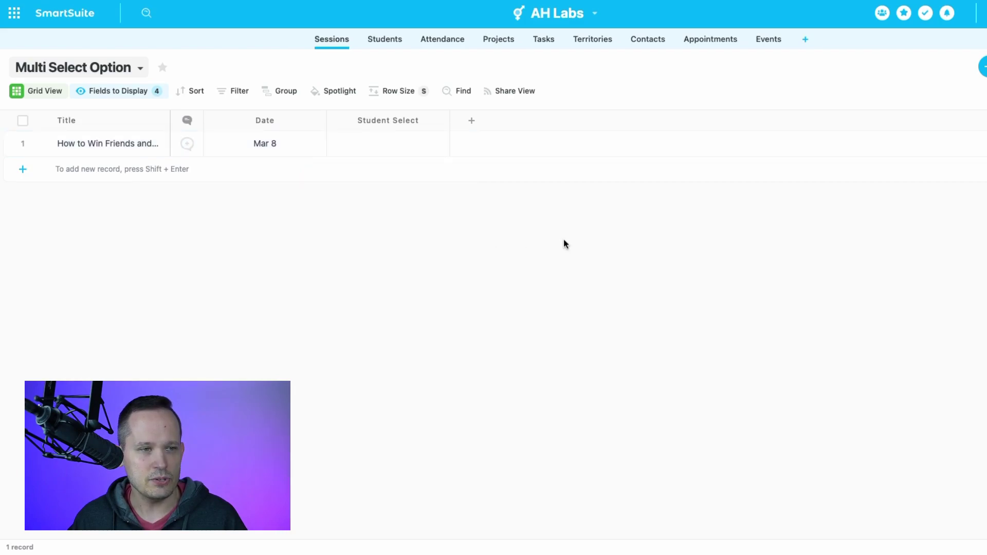
Switch Sessions to the Multi Select Form view and display its shareable link and embed code
click(138, 69)
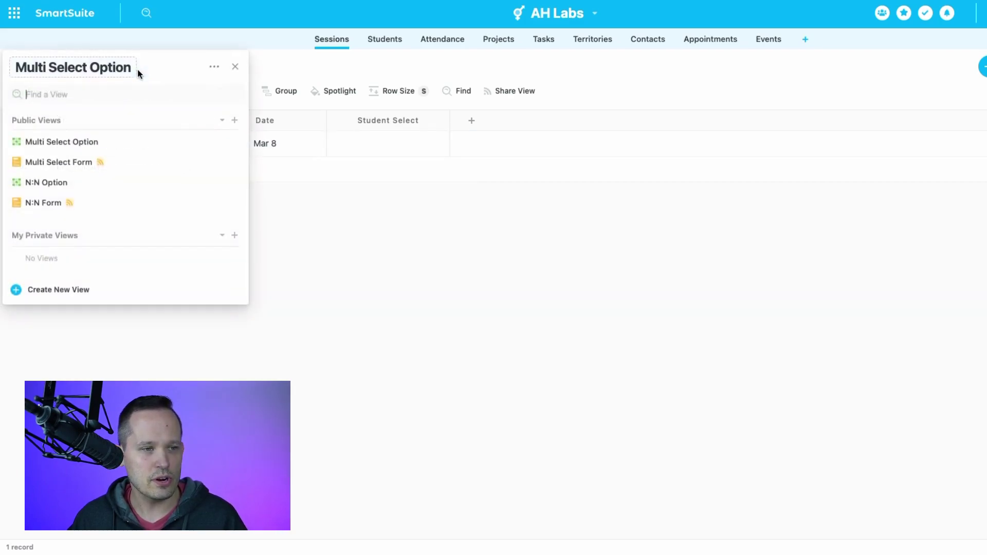
click(93, 164)
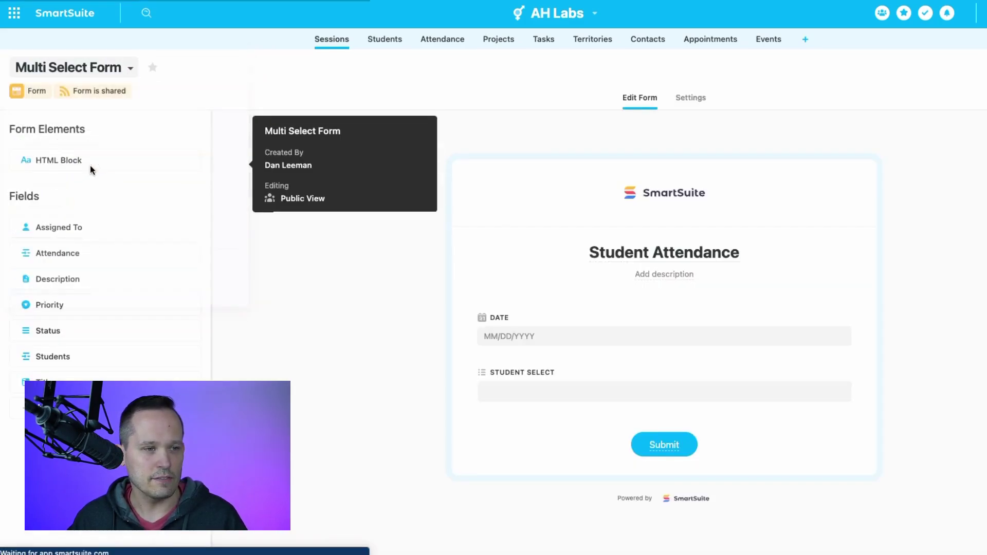
click(117, 93)
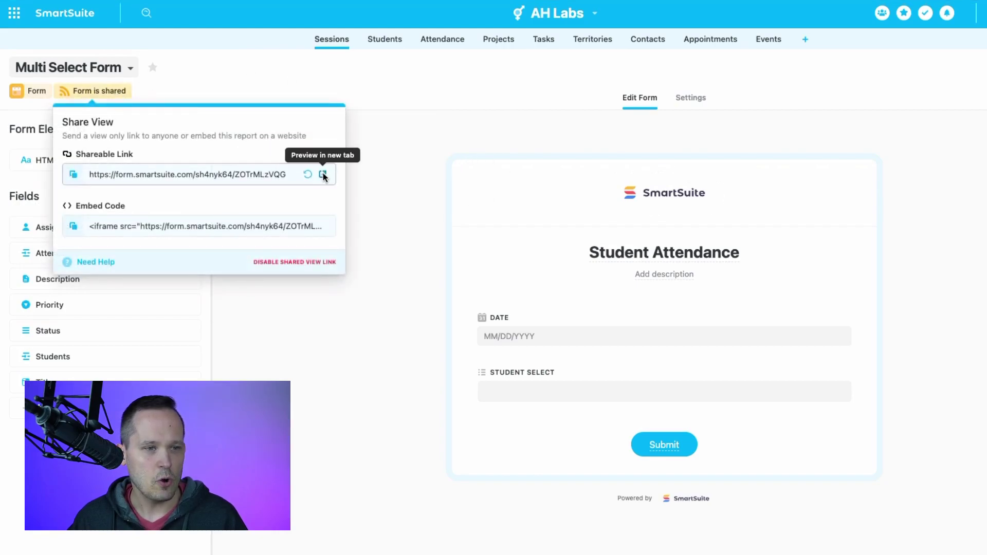
click(323, 173)
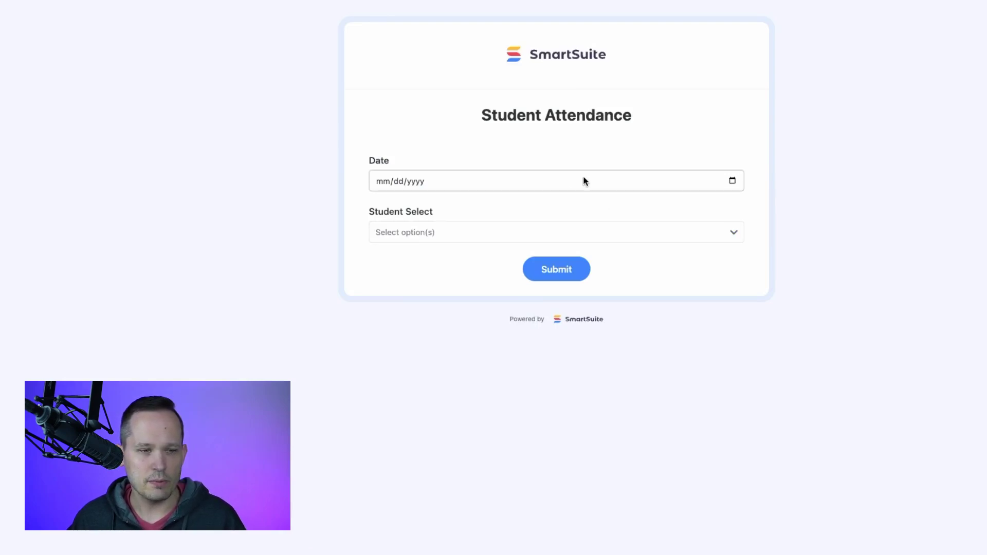
click(564, 180)
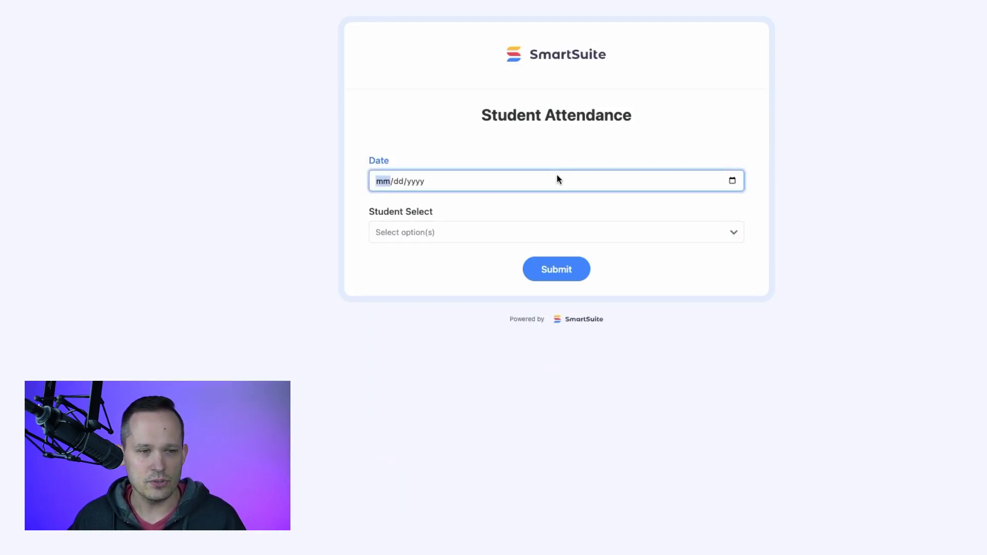
click(498, 239)
click(531, 236)
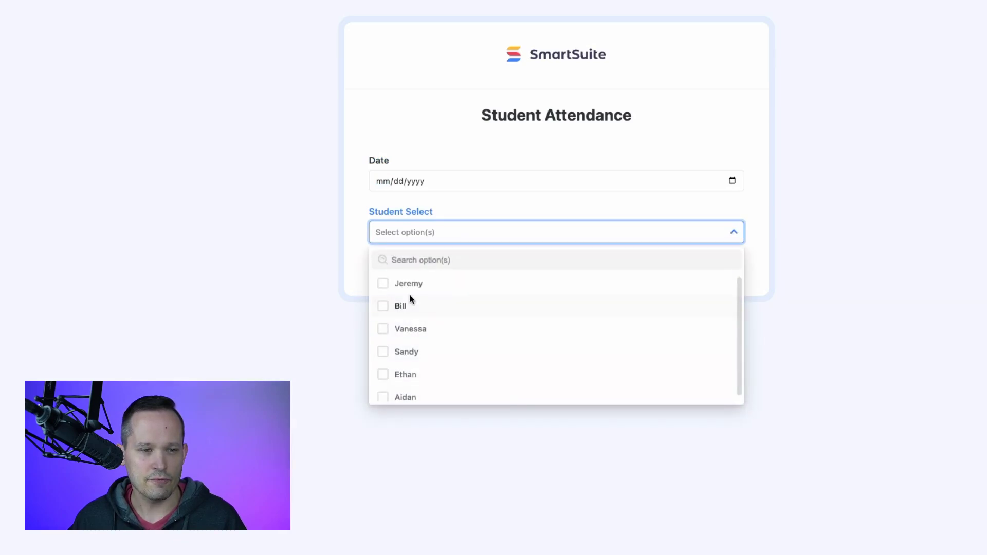
click(383, 283)
click(383, 329)
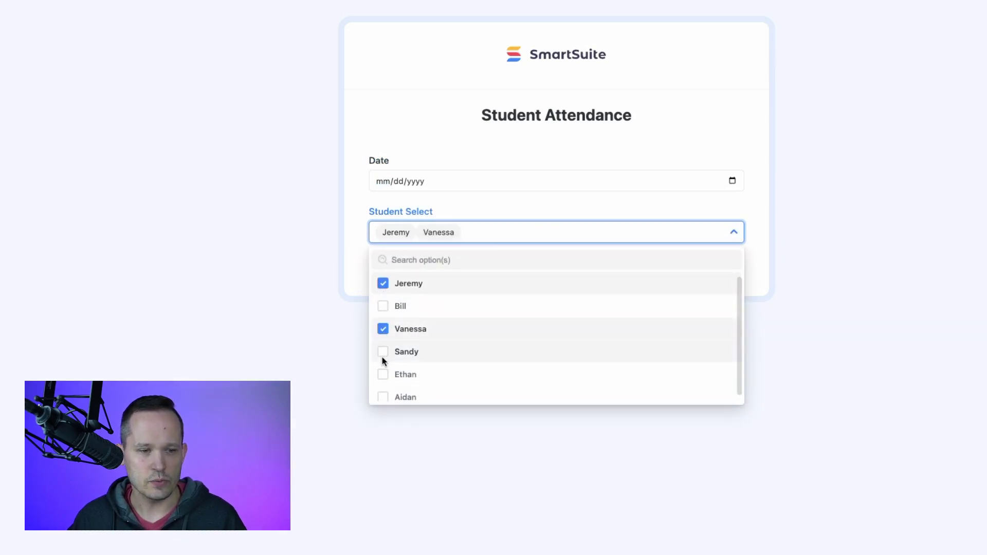
click(383, 353)
click(383, 396)
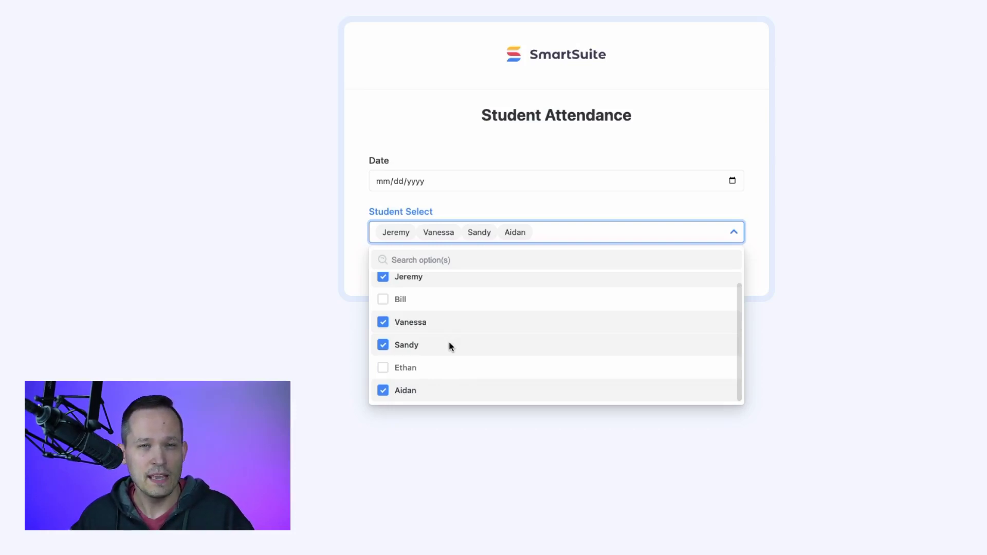
click(829, 317)
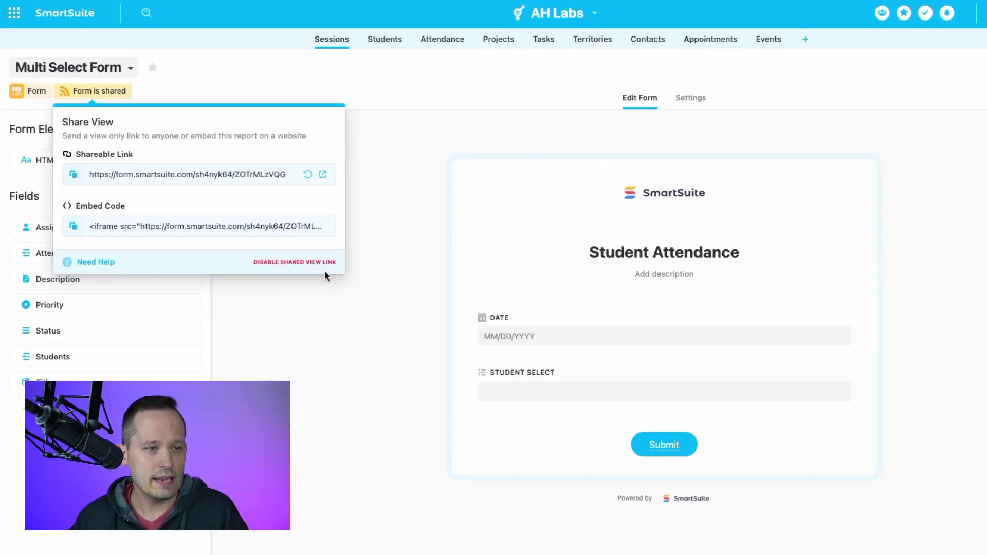
Dismiss the sharing popup and return to the Multi Select Option grid of sessions
click(374, 169)
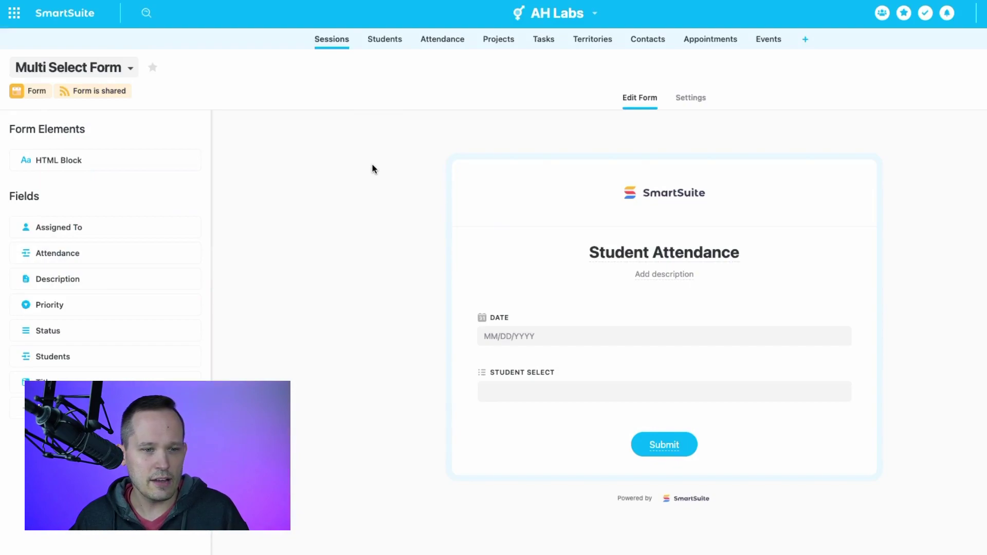
click(129, 69)
click(86, 149)
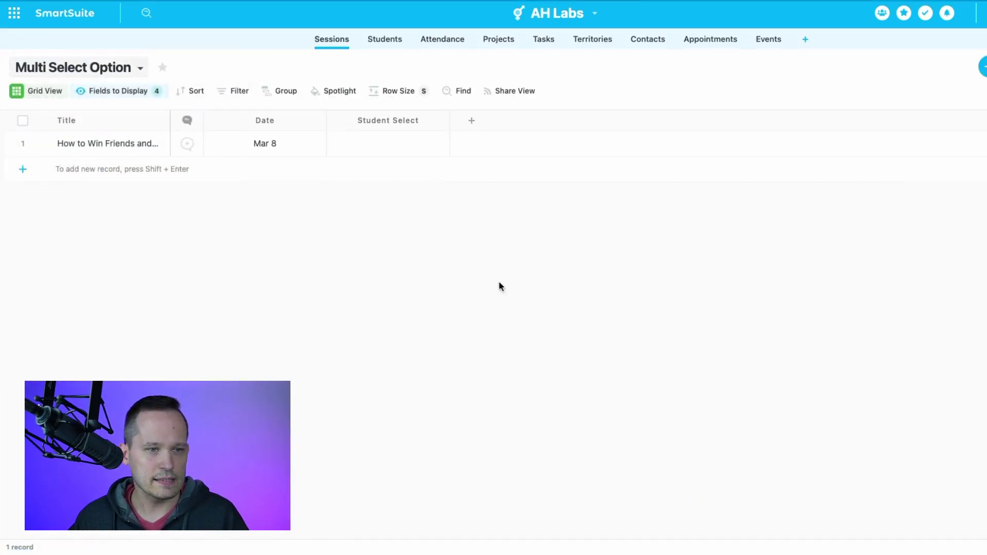
Look through the first session's Student Select choices and close them without changes
click(390, 143)
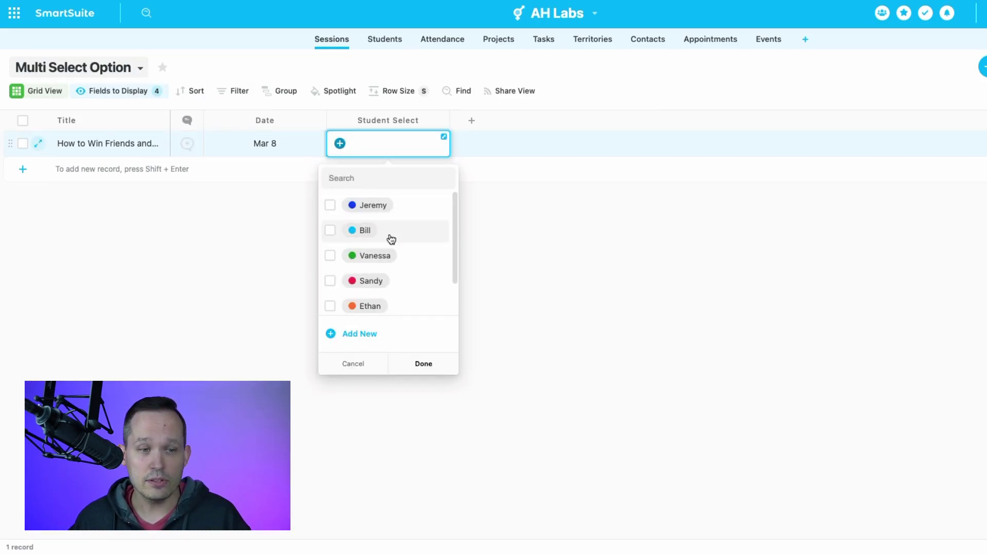
scroll(396, 234, down, 1)
scroll(396, 234, up, 1)
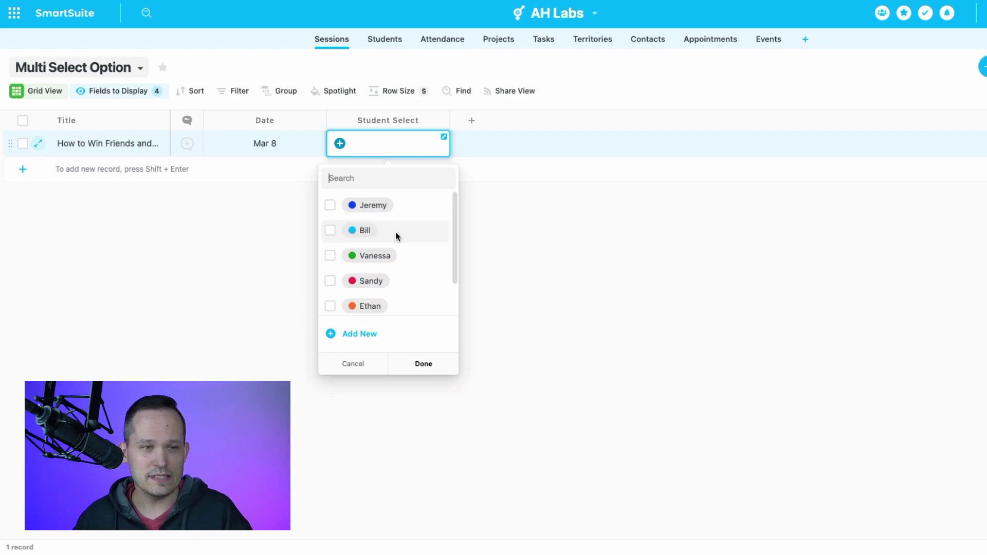
click(551, 219)
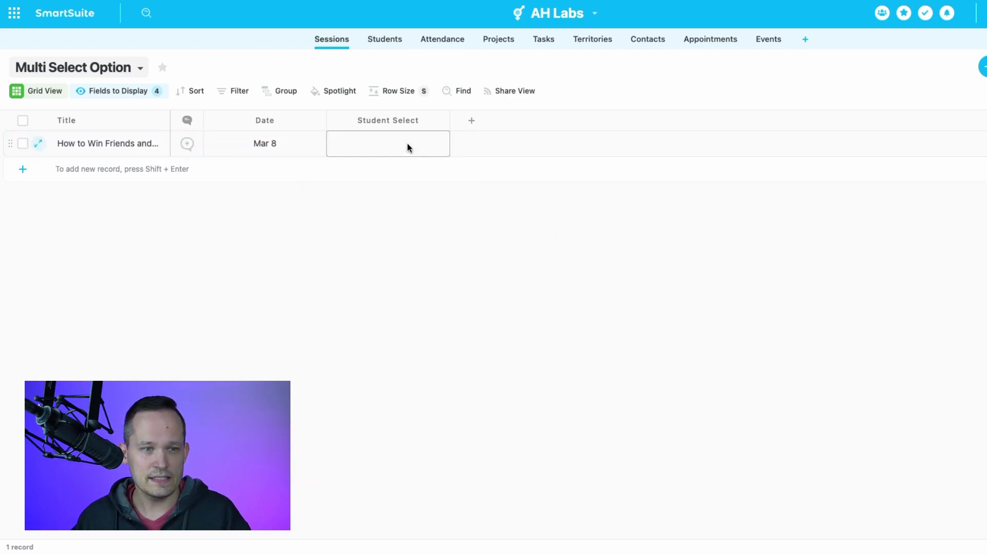
click(442, 122)
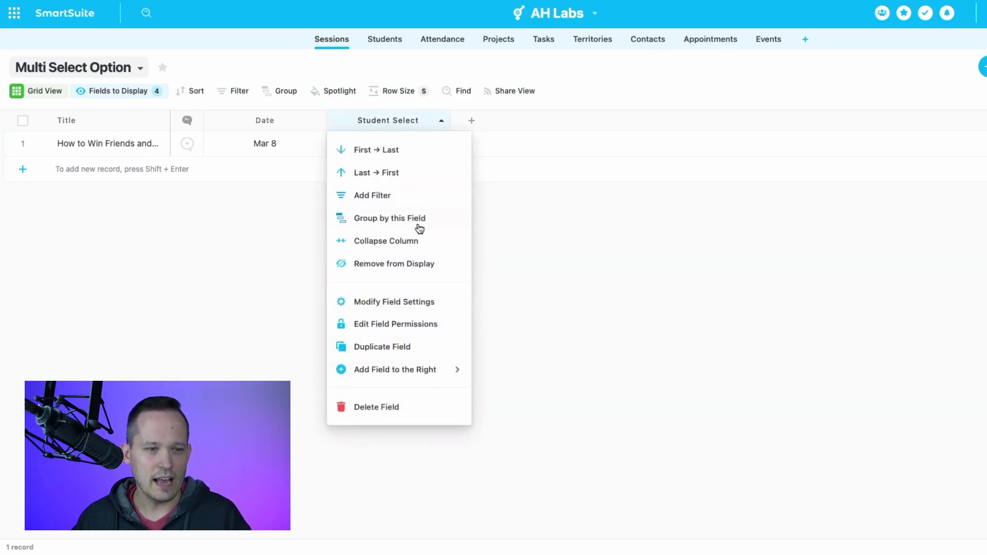
click(415, 298)
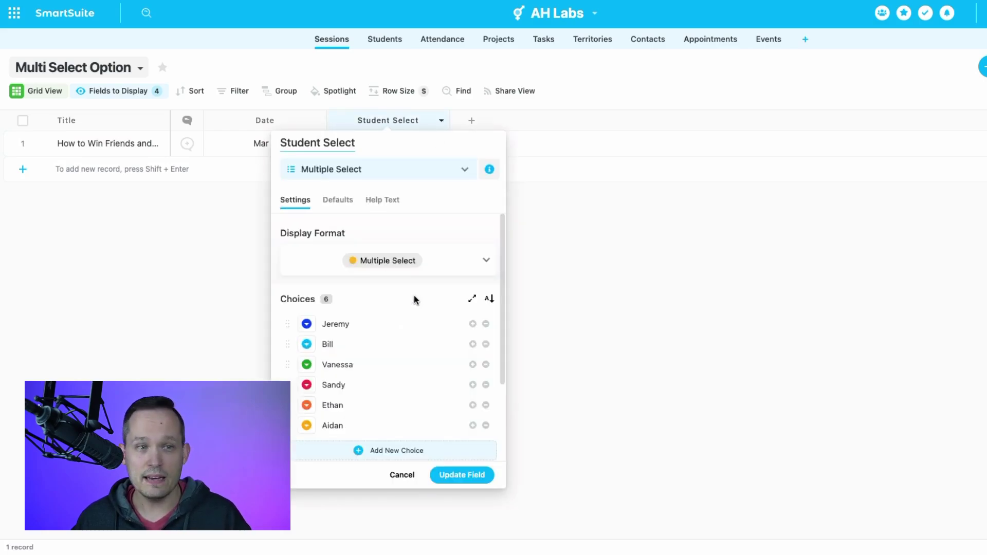
scroll(406, 303, down, 3)
scroll(405, 304, up, 1)
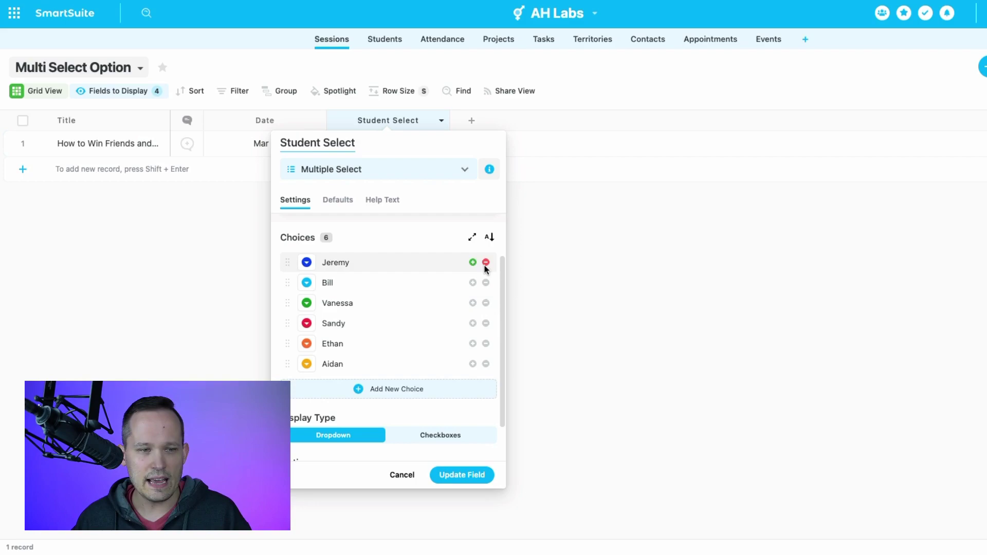
click(544, 269)
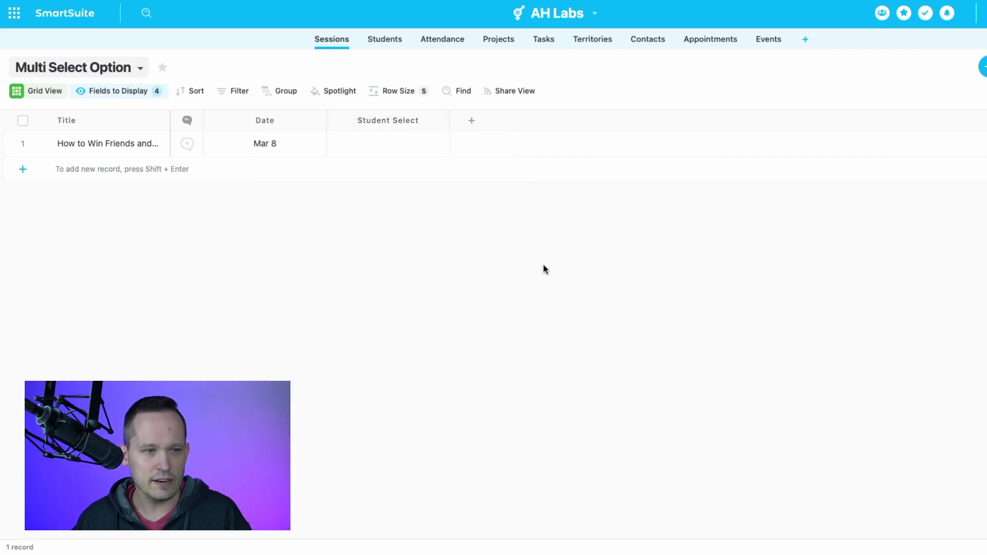
Review the students offered in the session's Student Select dropdown, then close it without choosing anyone
click(362, 137)
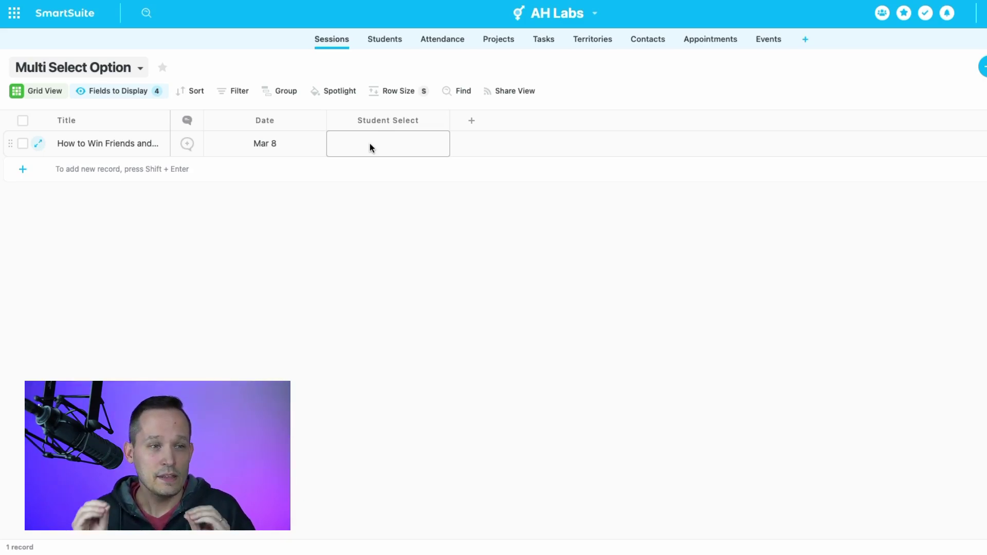
click(371, 148)
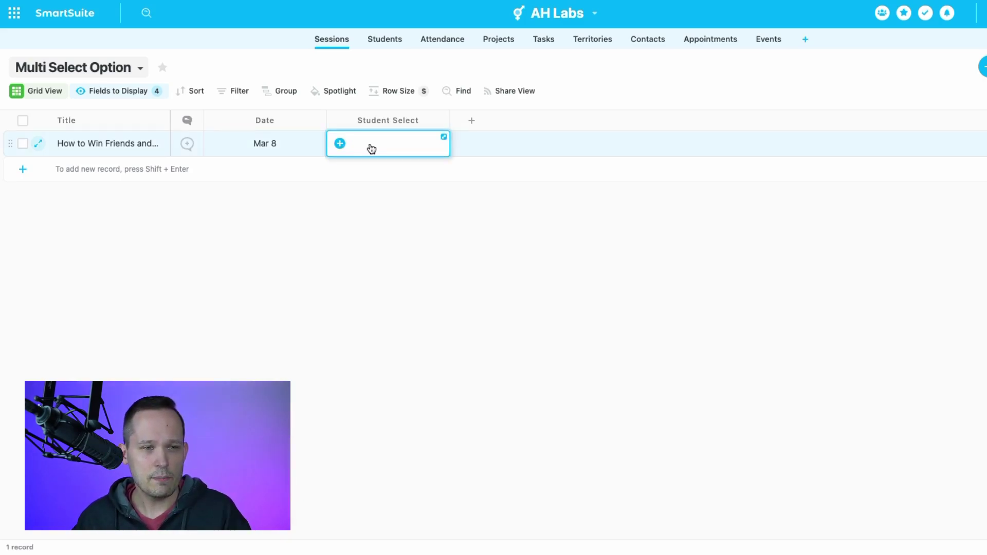
click(371, 148)
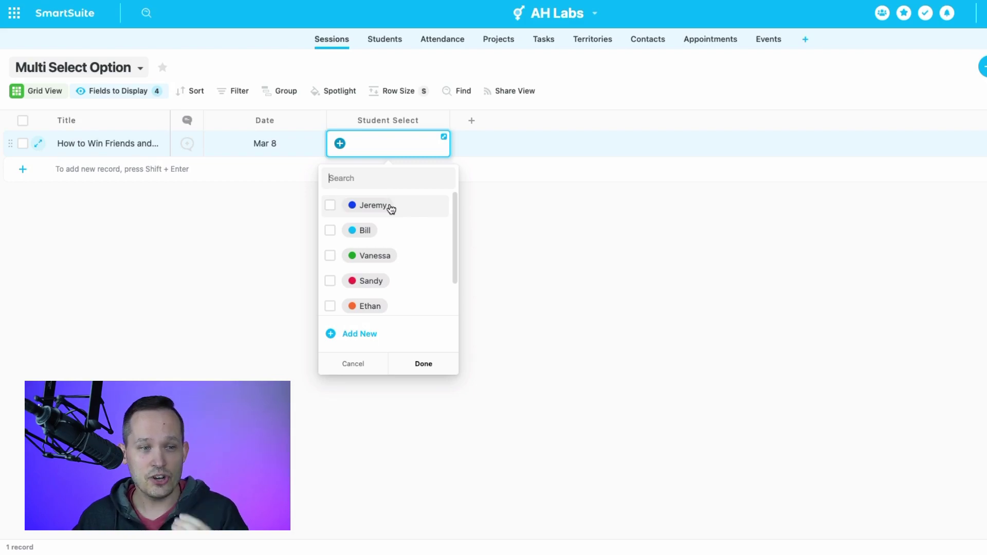
click(540, 238)
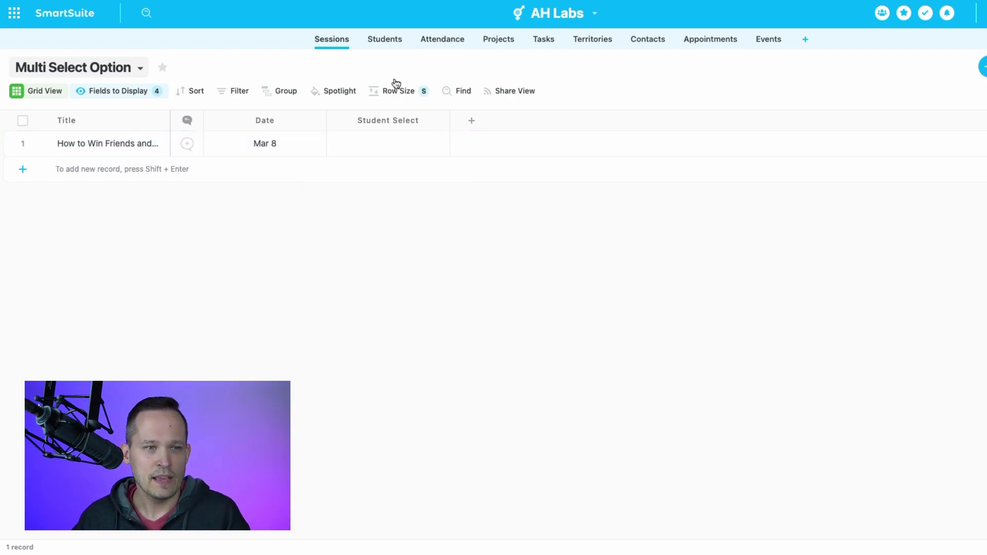
Compare Dan's Students record with the session's Student Select options, moving between Students and Sessions
click(385, 41)
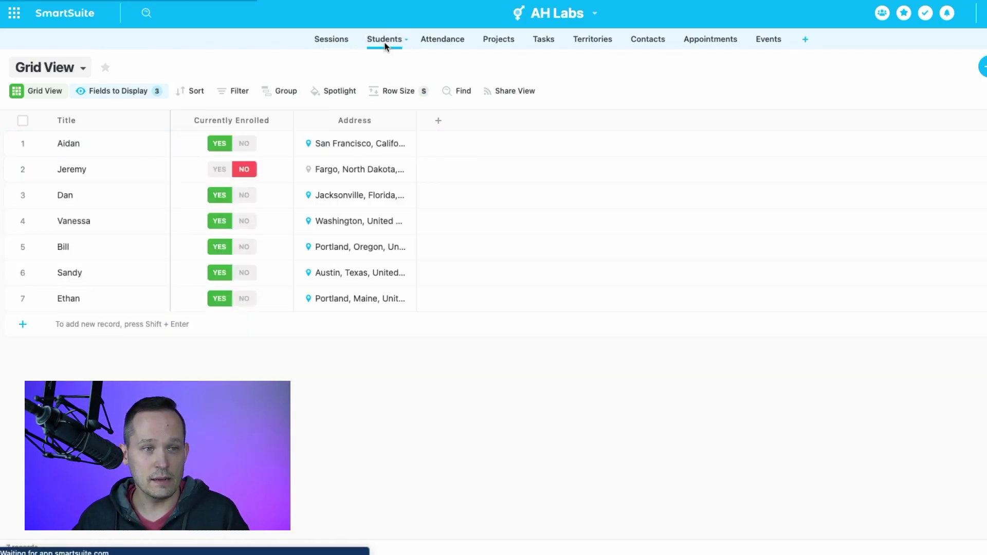
click(280, 196)
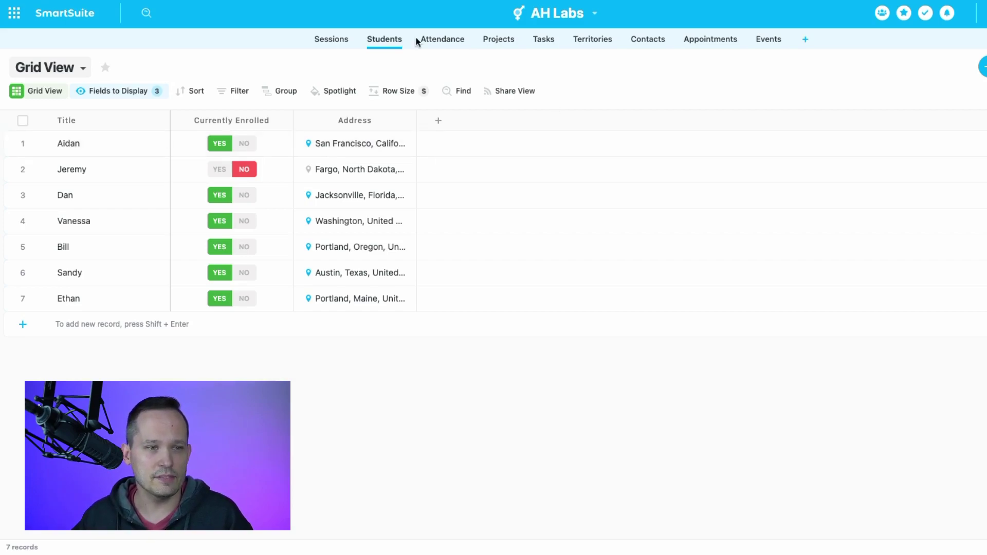
click(331, 39)
click(379, 146)
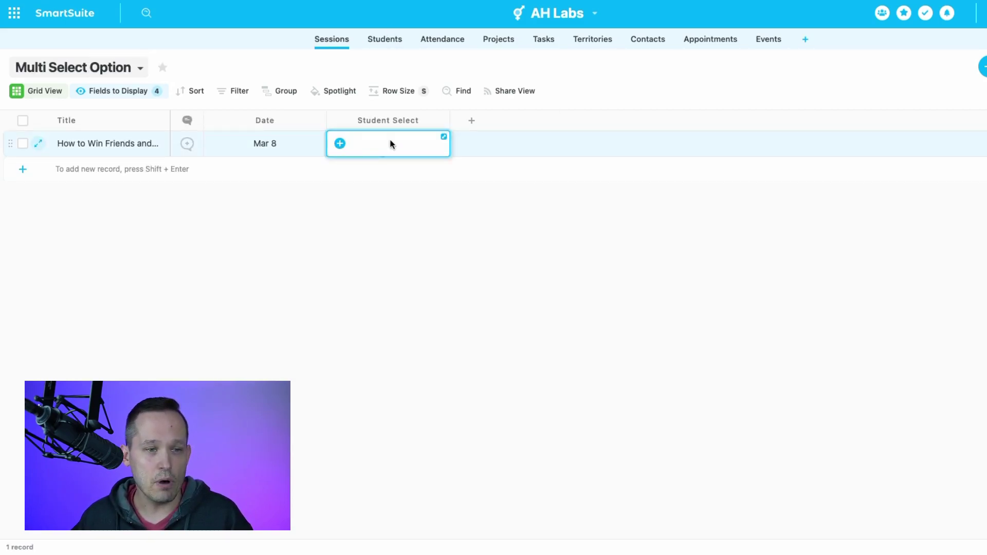
click(390, 139)
scroll(402, 229, down, 1)
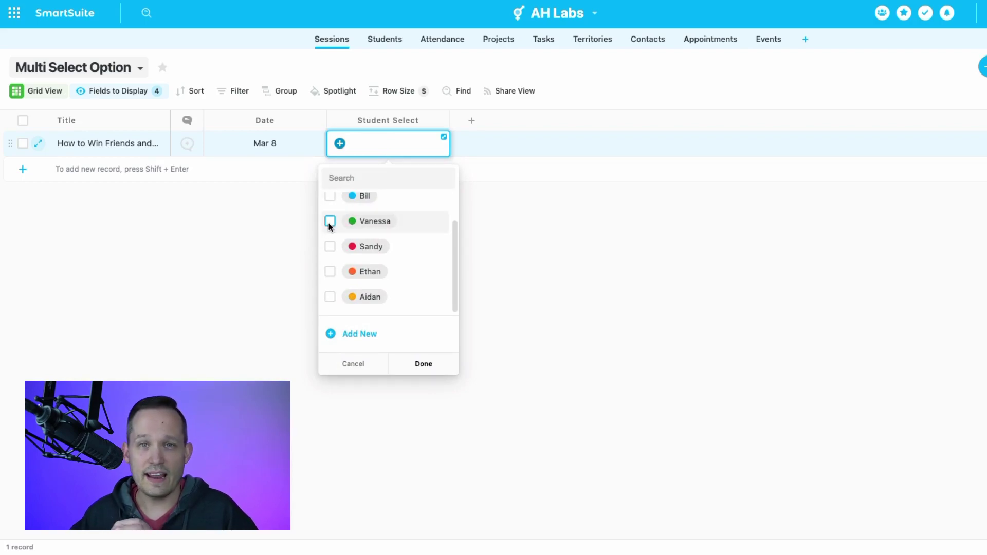
click(390, 42)
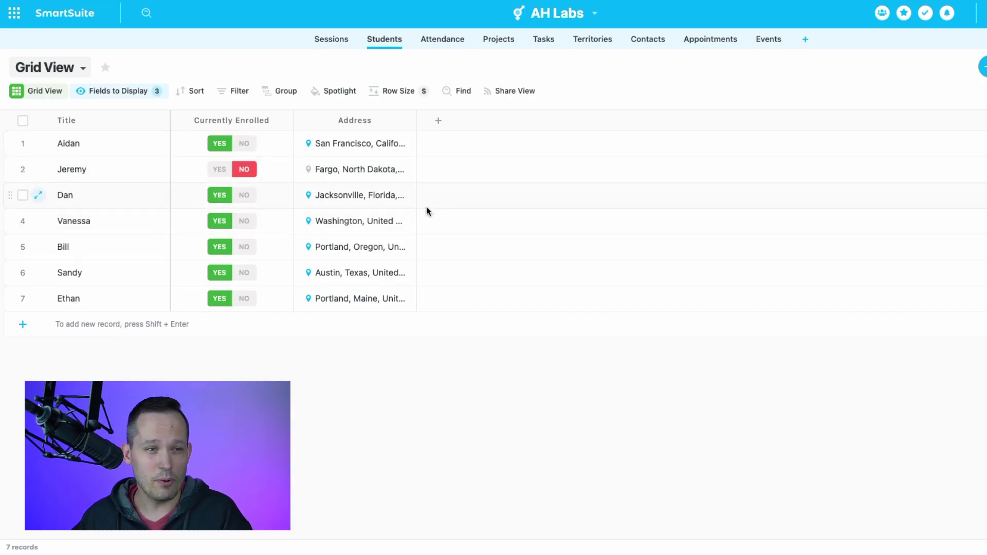
click(409, 188)
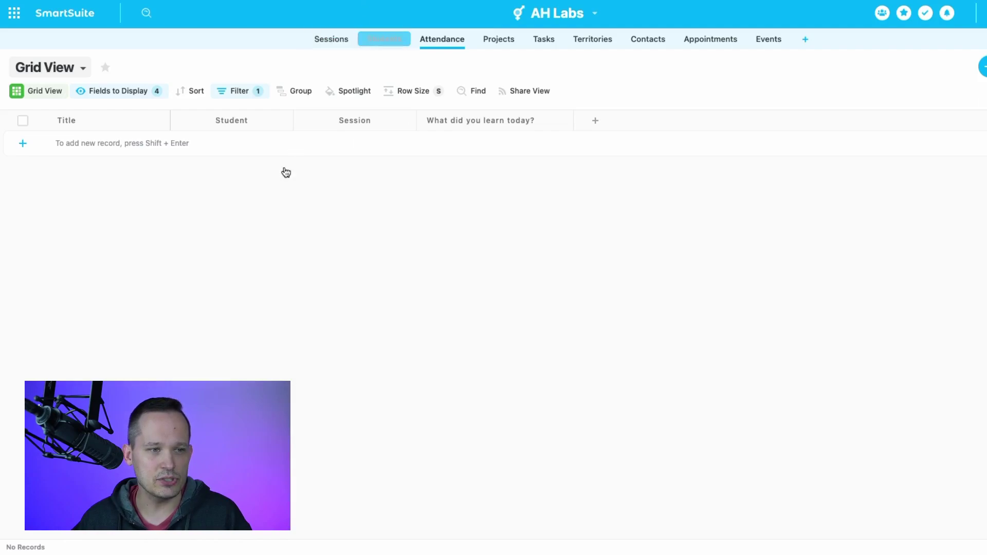
Review the Attendance Student field's settings linking it to Students, then list the Attendance views
click(283, 122)
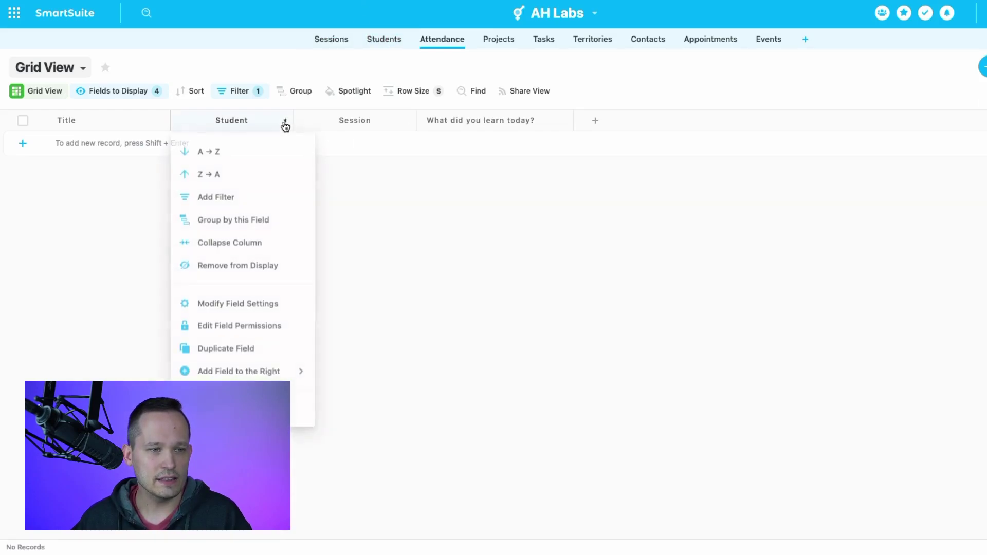
click(260, 302)
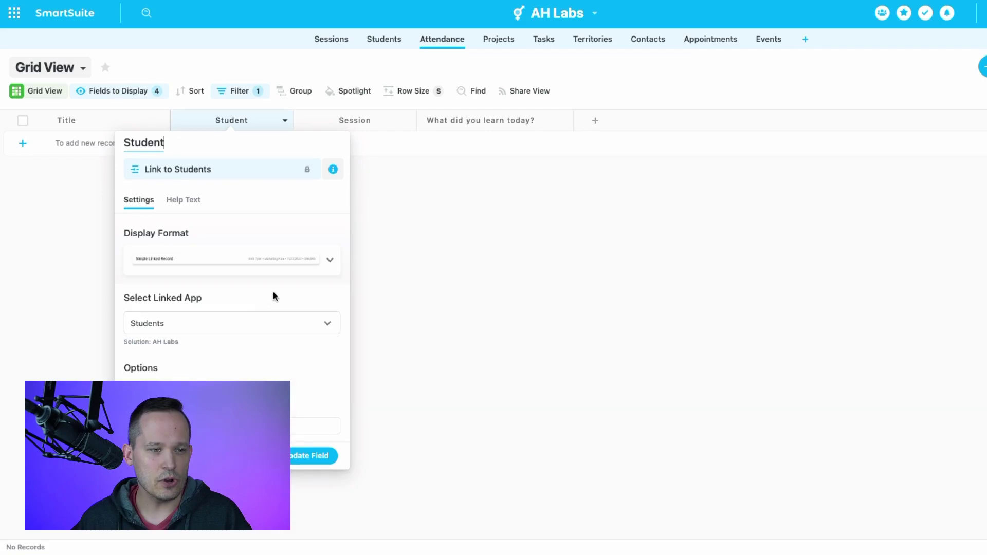
click(486, 299)
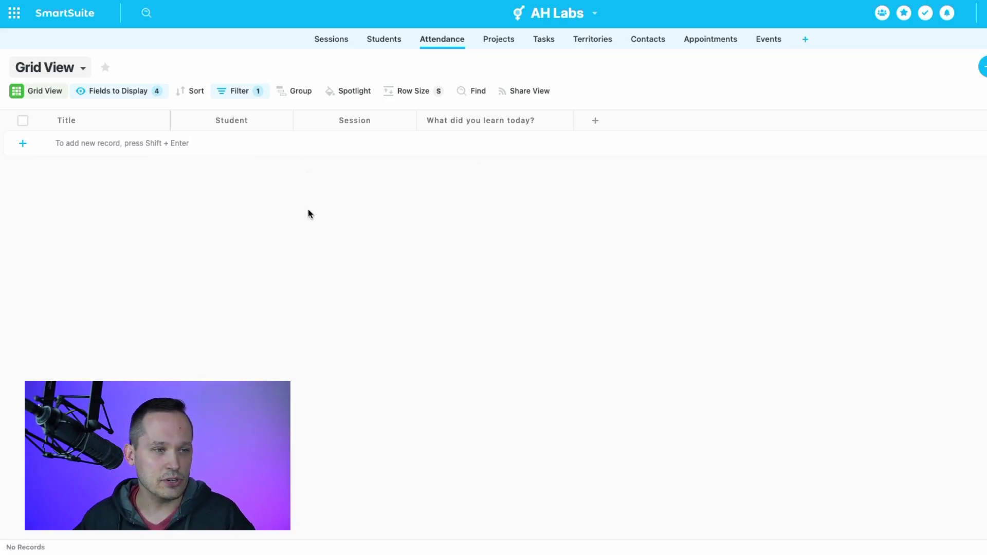
click(82, 71)
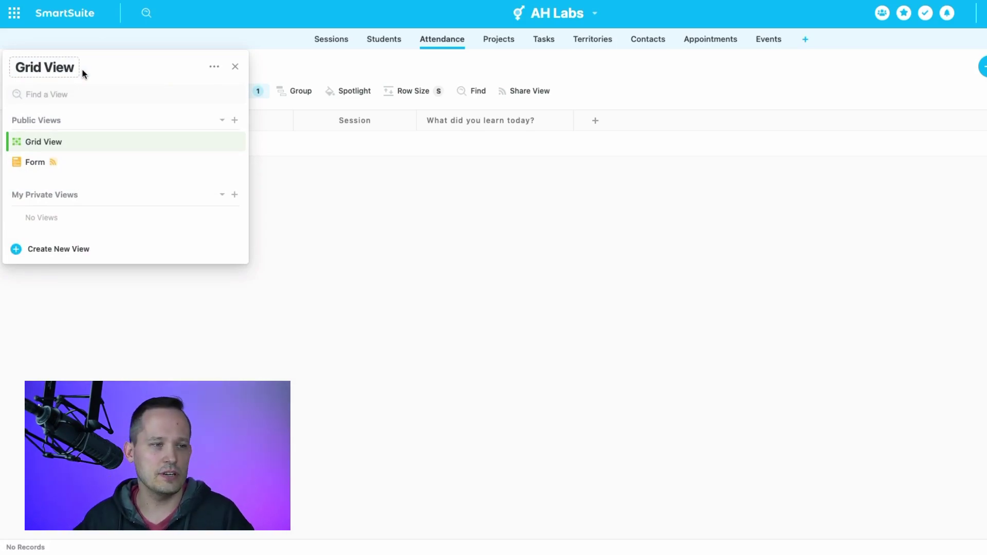
Switch Attendance to its Form view and preview the shared Class Exit Survey in a new tab
click(56, 168)
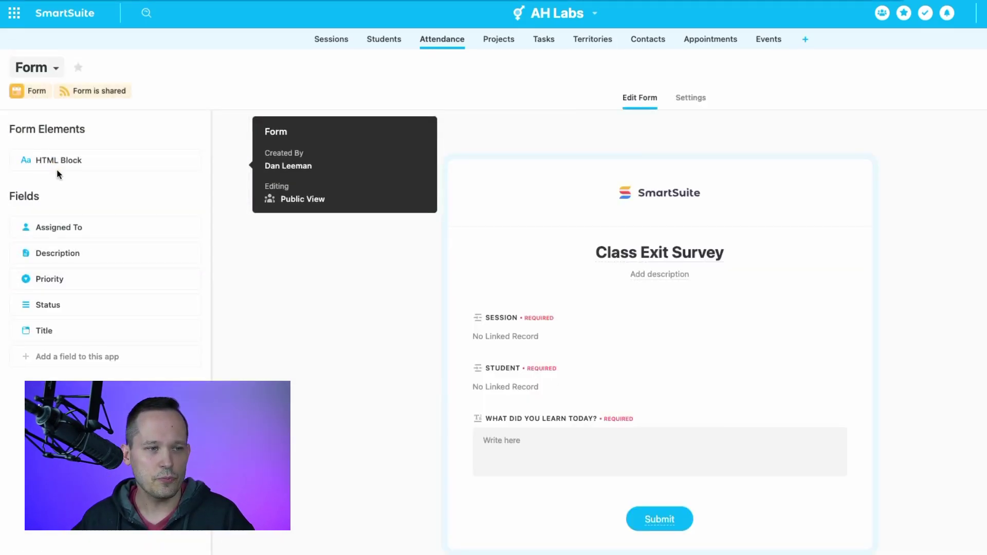
scroll(365, 286, down, 2)
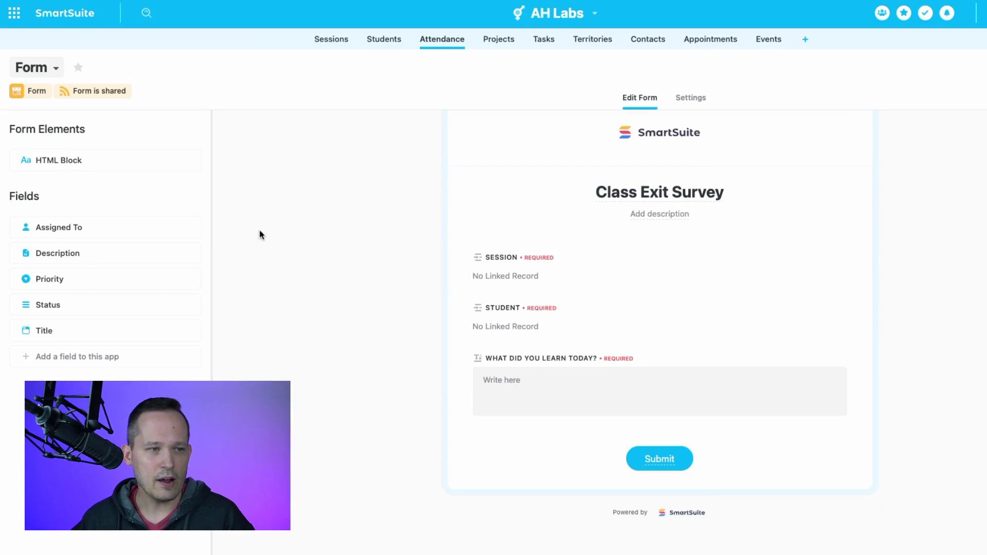
click(127, 96)
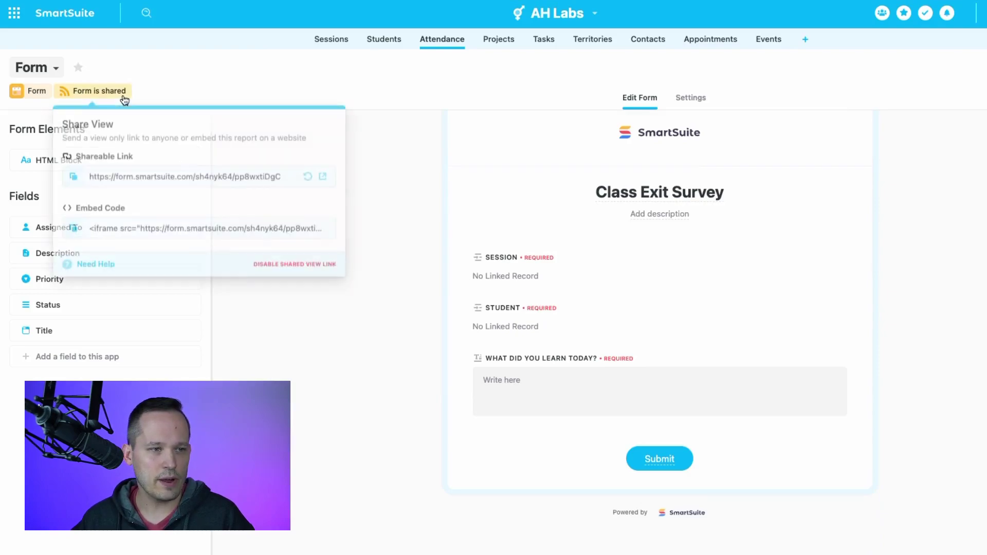
click(323, 174)
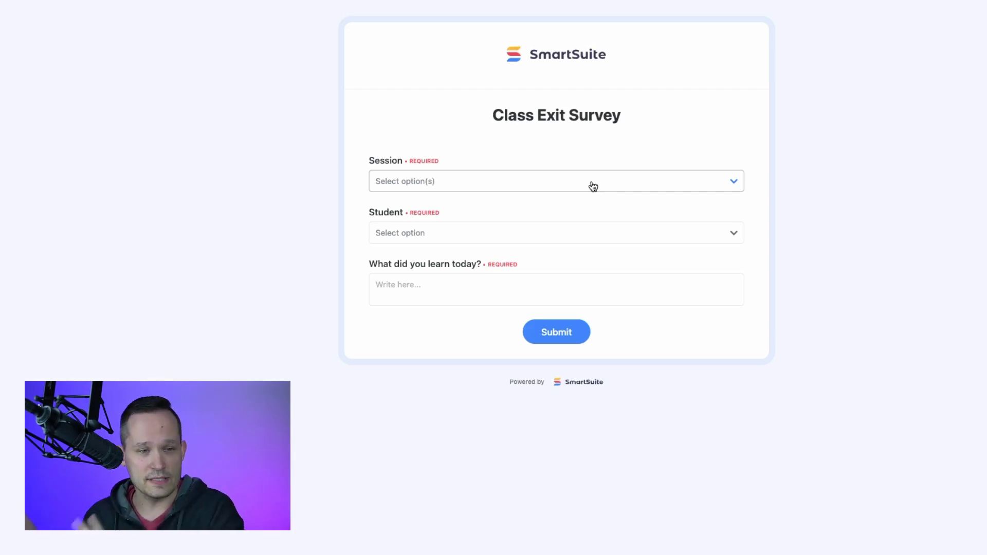
Set the survey's Session to 'How to Win Friends and Influence People'
click(593, 186)
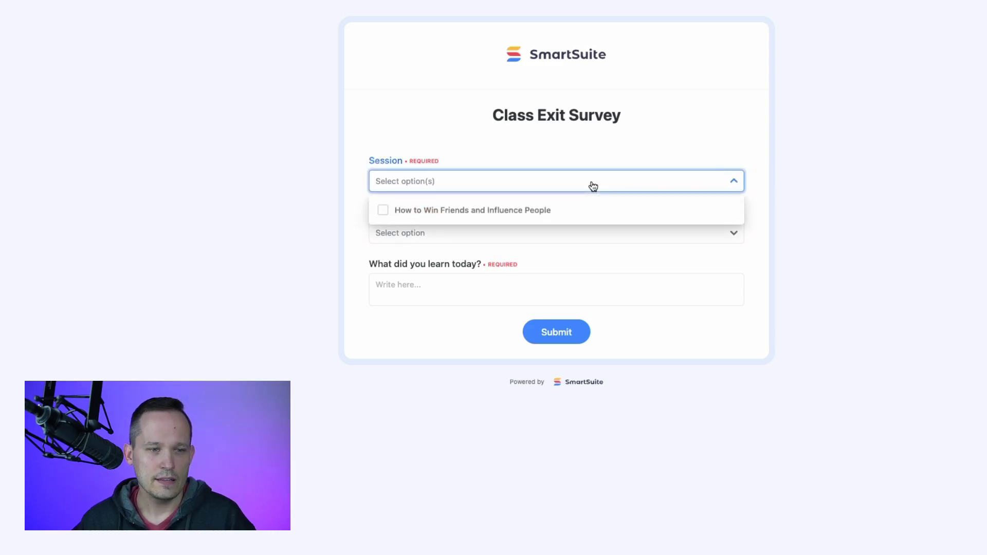
click(388, 209)
click(872, 212)
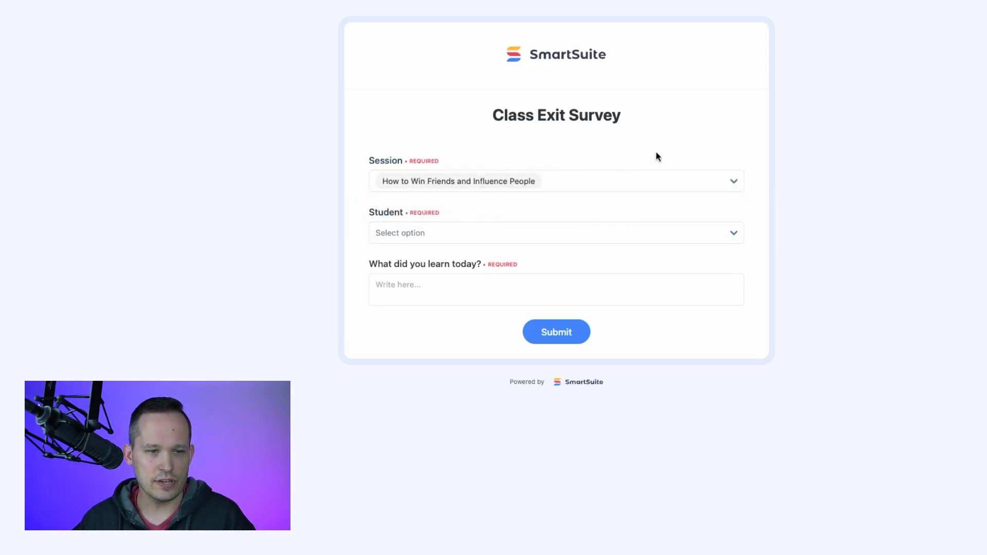
Browse the Student list and the learning answer field, leaving both empty
click(521, 233)
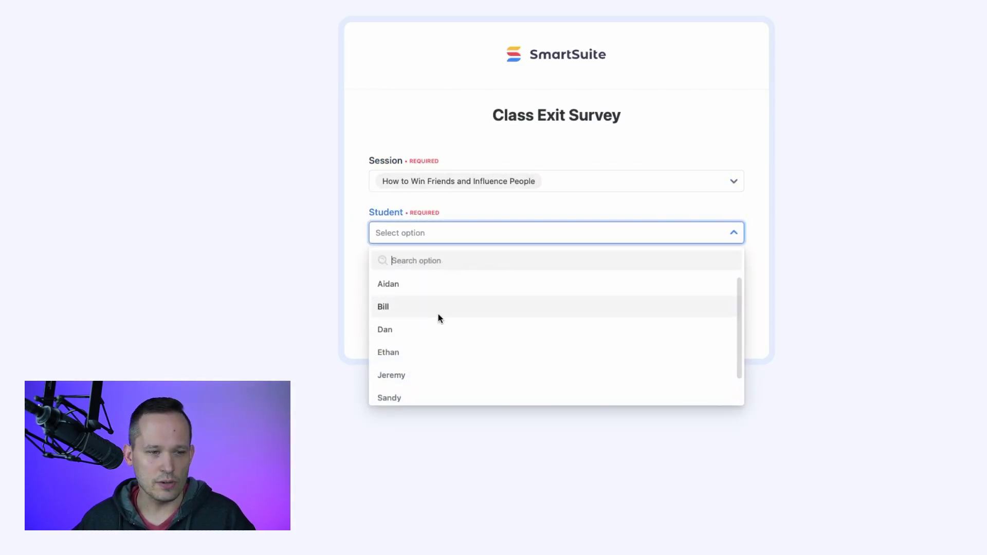
click(865, 265)
click(492, 299)
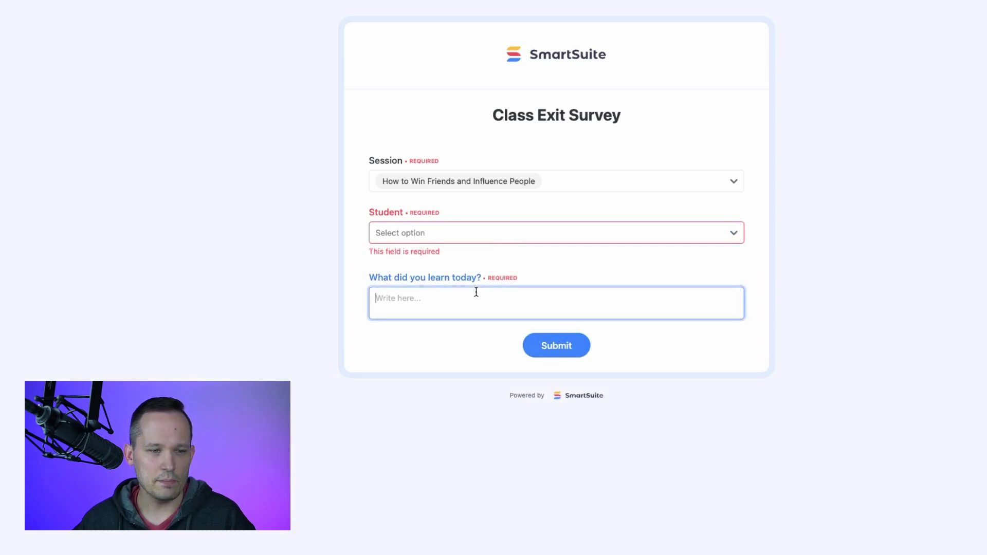
click(460, 233)
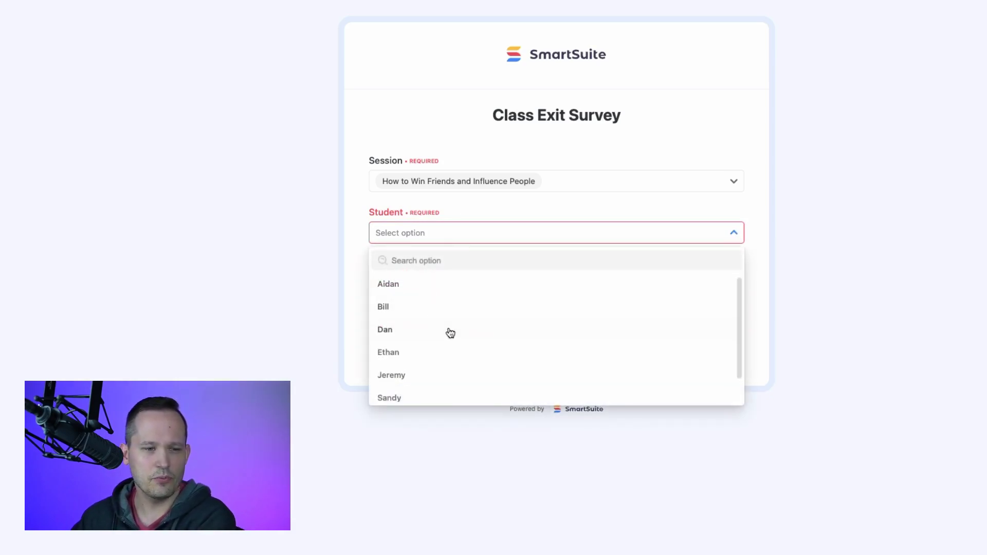
scroll(447, 333, down, 1)
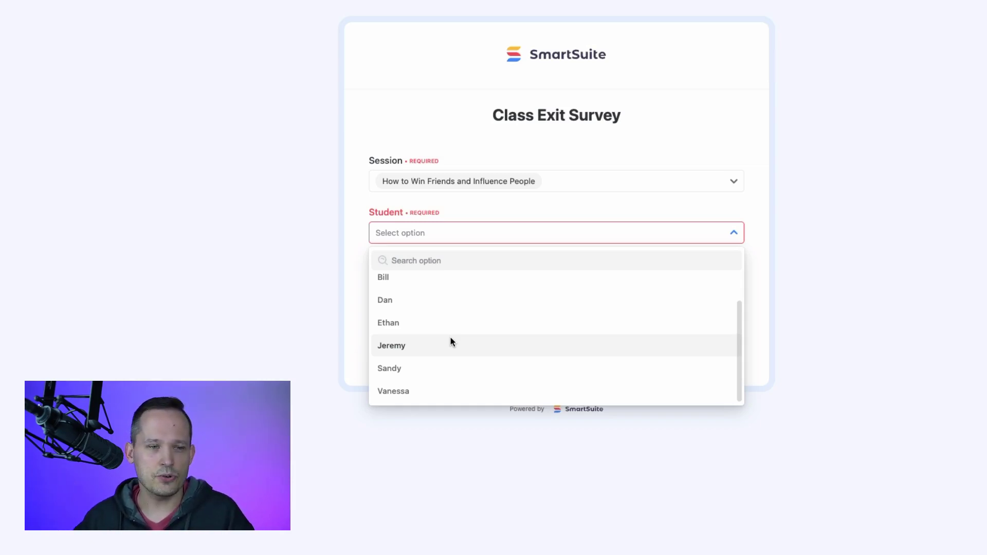
click(799, 218)
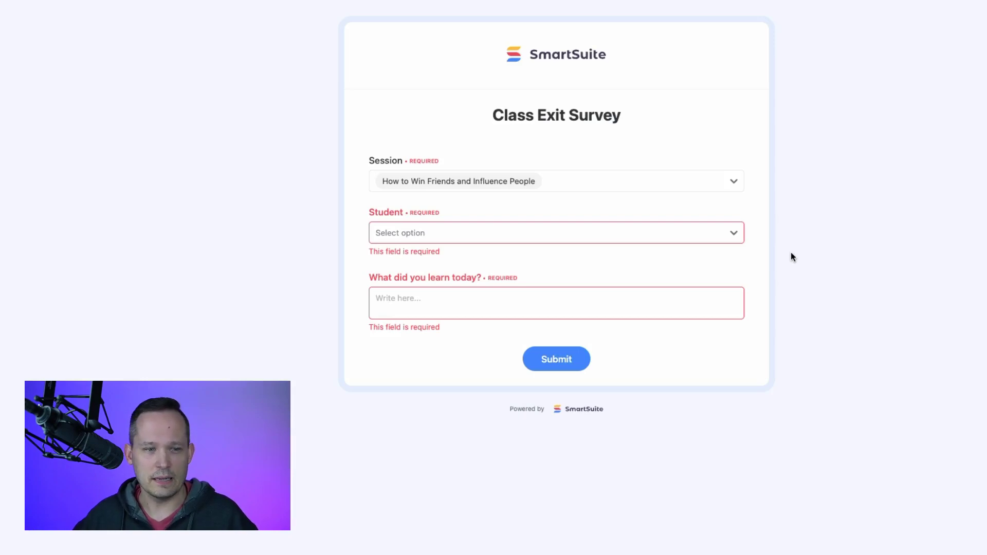
Keep the chosen session and pick Aidan as the Student on the Class Exit Survey
click(603, 239)
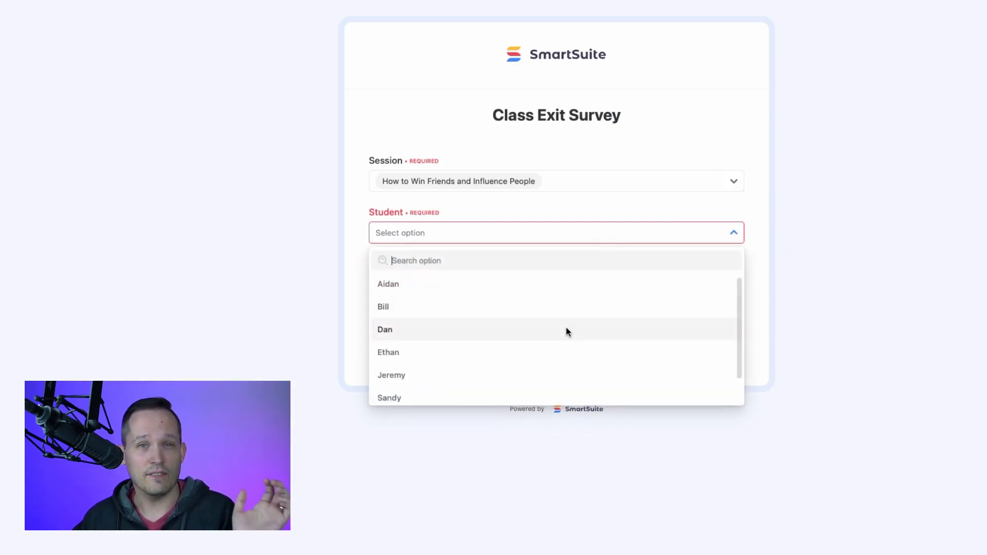
click(839, 267)
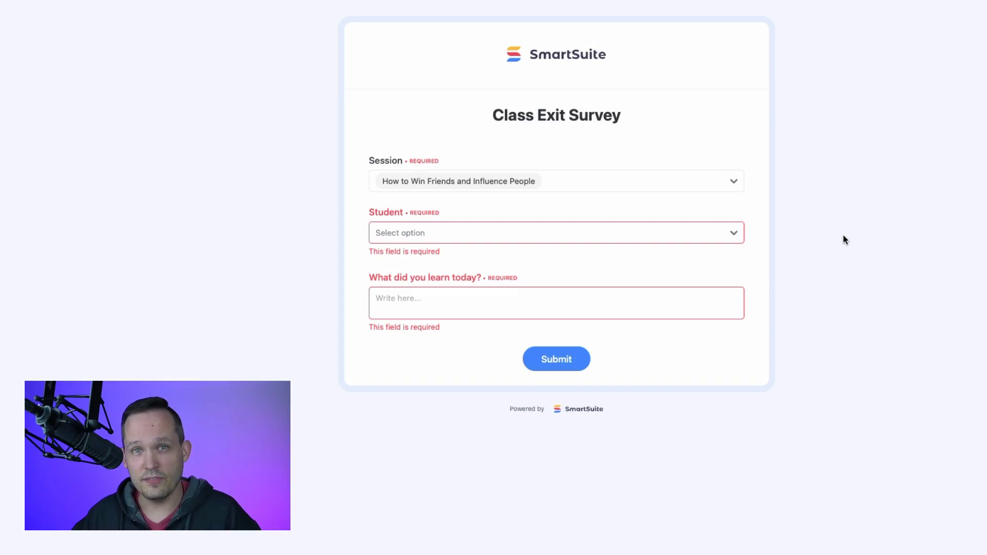
click(728, 186)
click(847, 196)
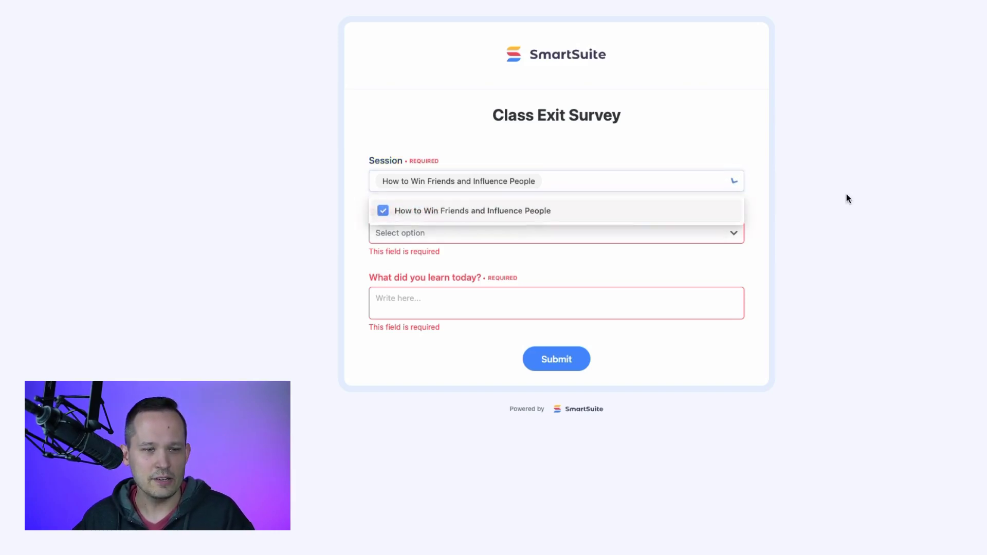
click(720, 233)
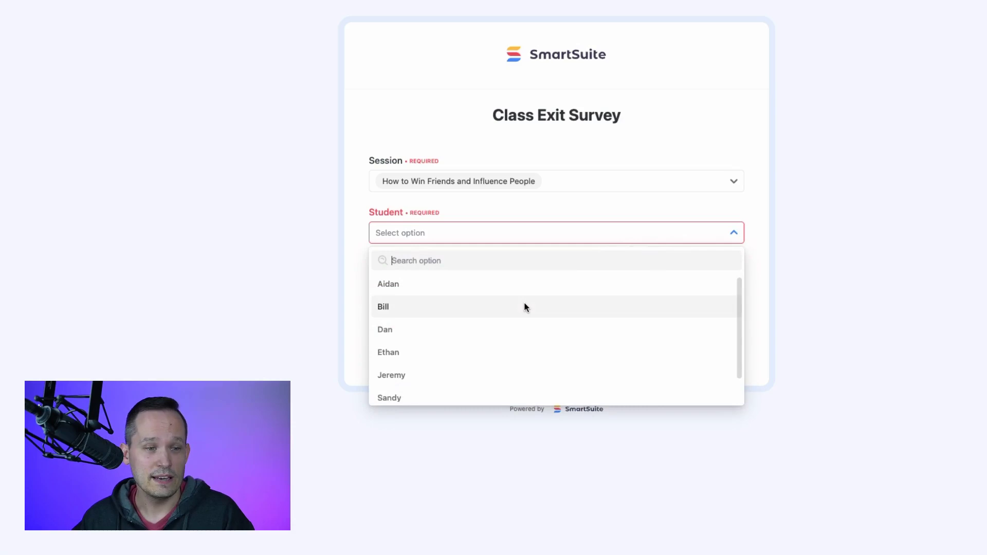
click(523, 284)
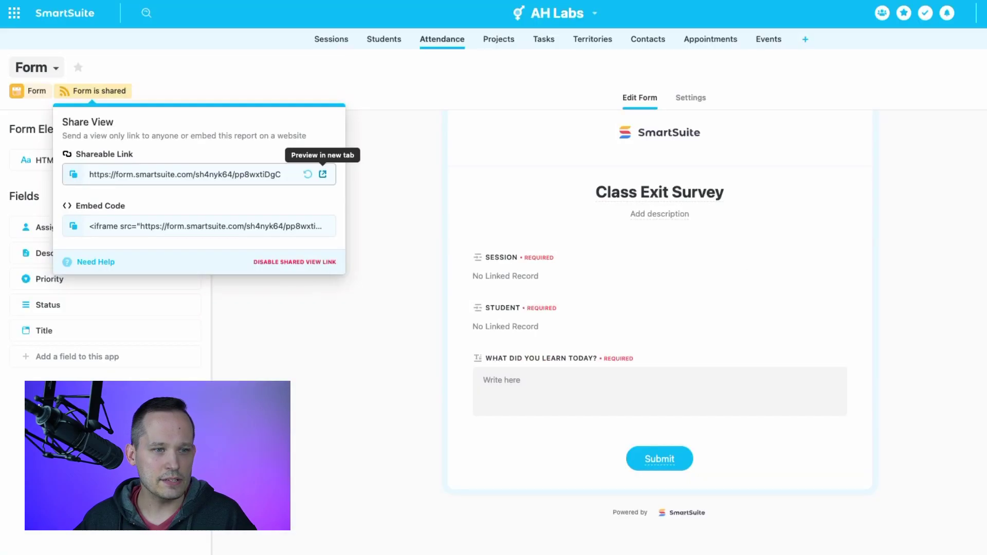
Close the Share View popover and move through Attendance back to the seven-record Students grid
click(386, 179)
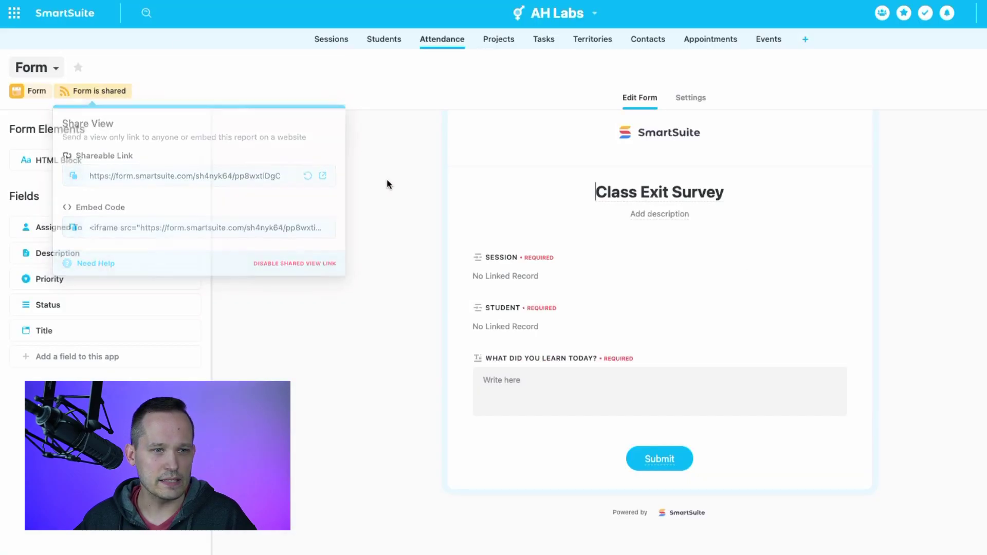
click(383, 45)
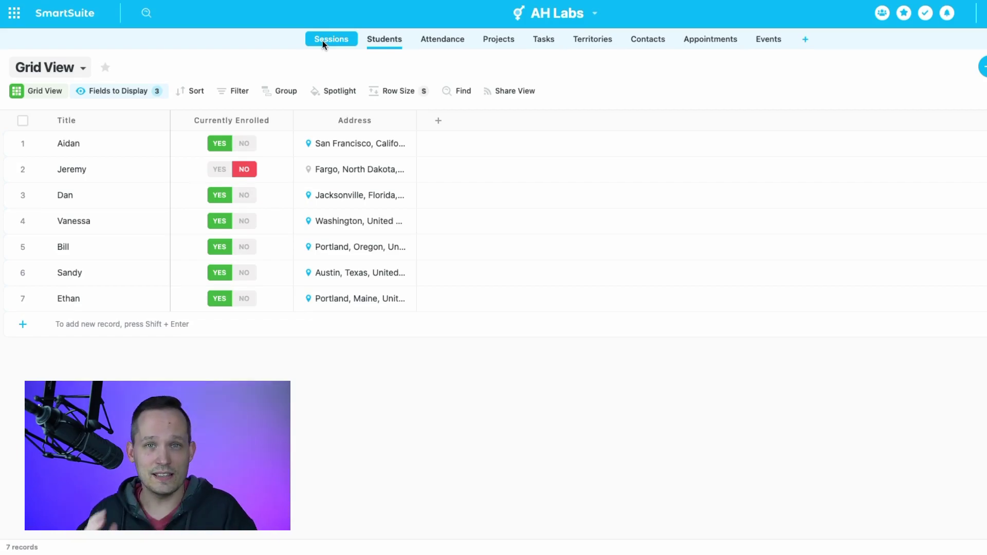
click(443, 45)
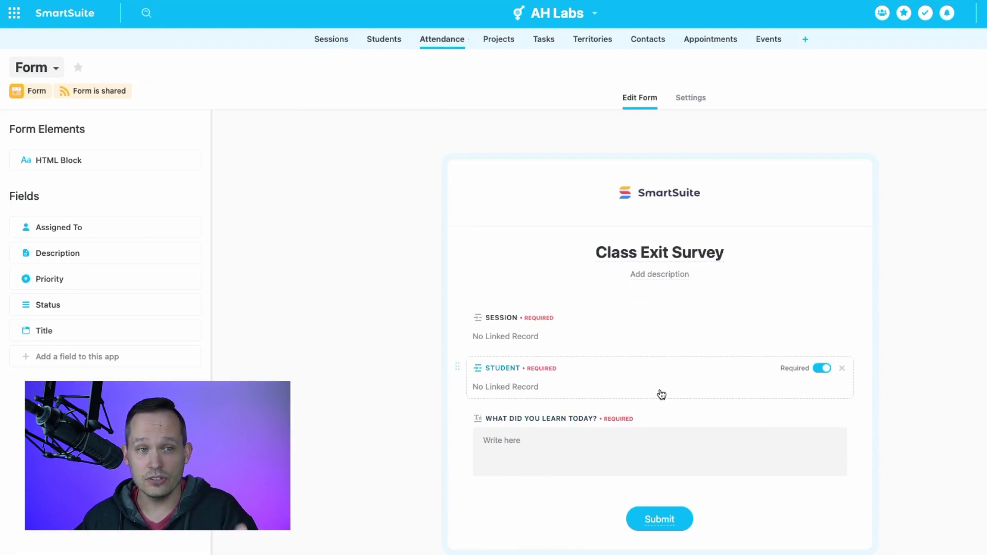
click(380, 39)
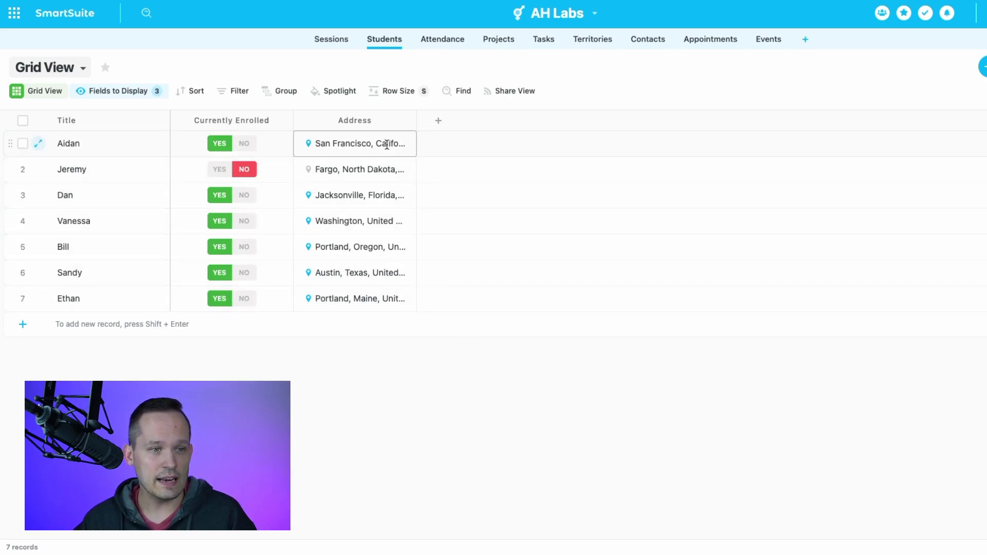
Go to the Sessions app and switch to the N:N Option view
click(83, 68)
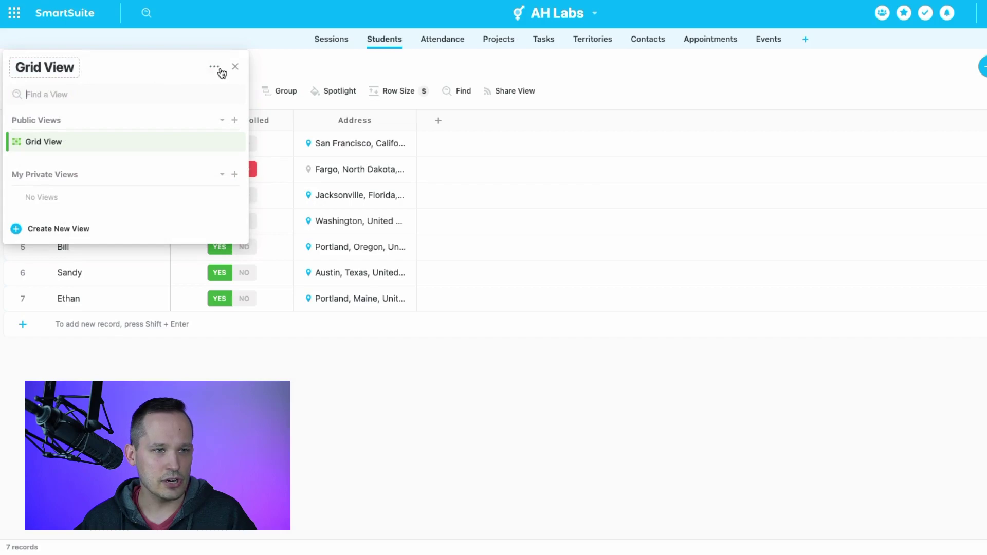
click(332, 39)
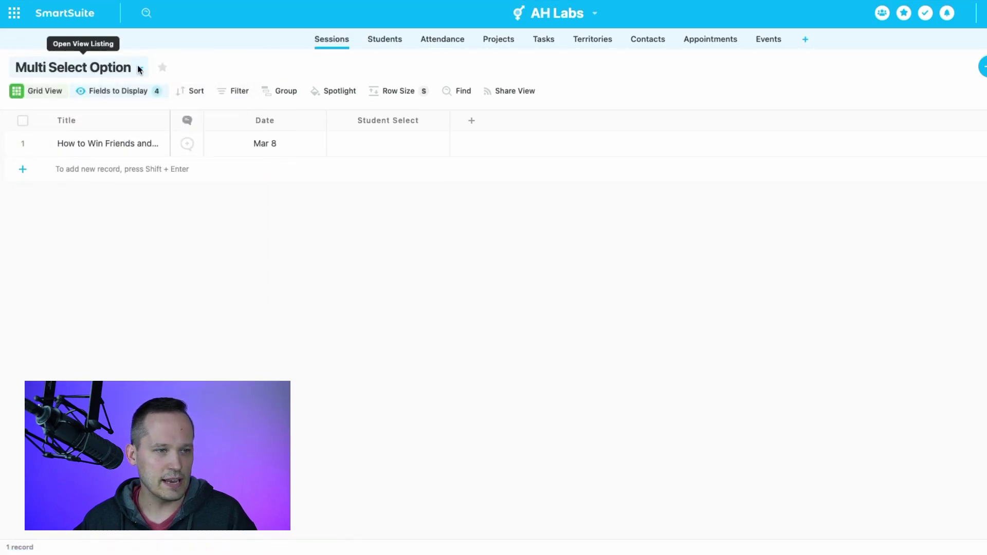
click(138, 66)
click(84, 183)
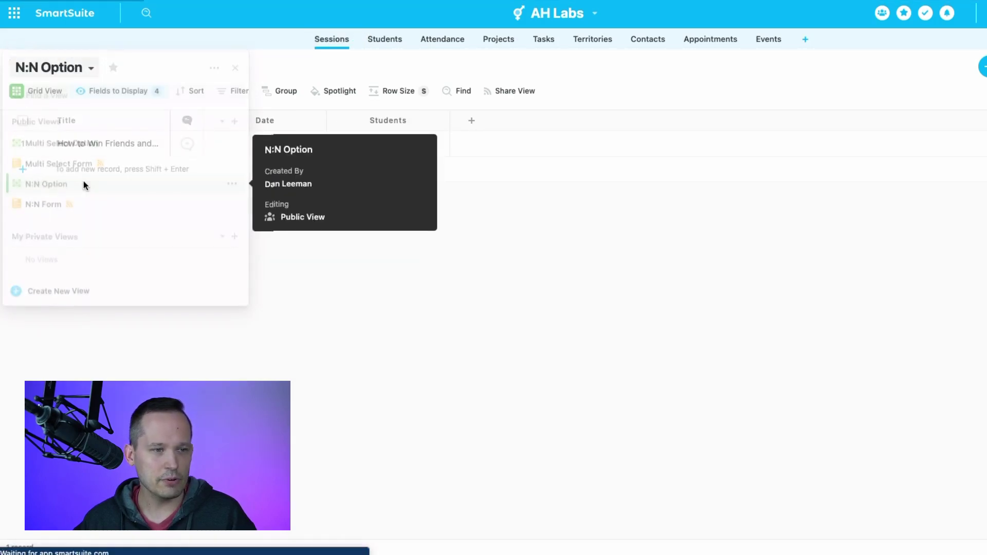
Review the linked Students field's settings, then switch to the N:N Form view
click(119, 144)
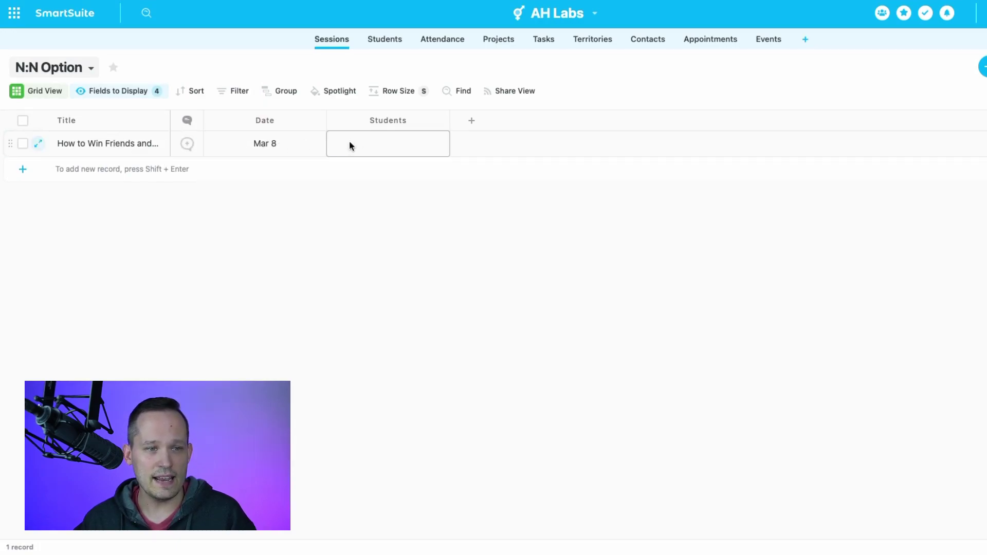
click(441, 122)
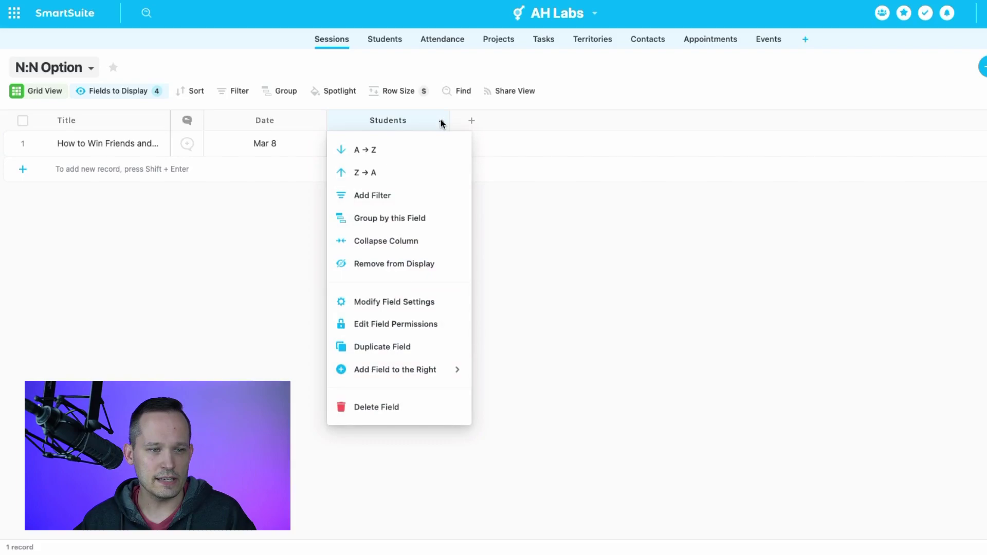
click(415, 301)
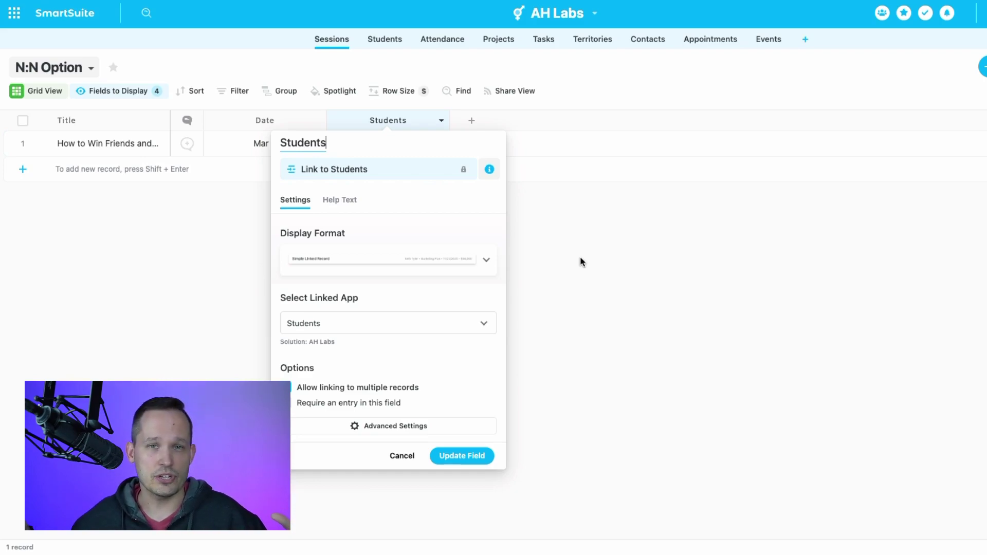
click(580, 258)
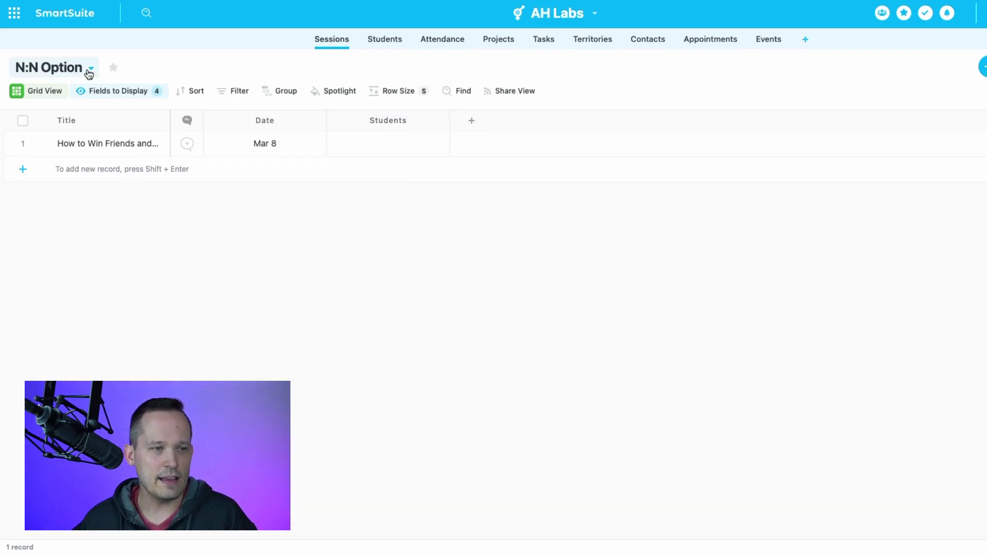
click(89, 69)
click(81, 207)
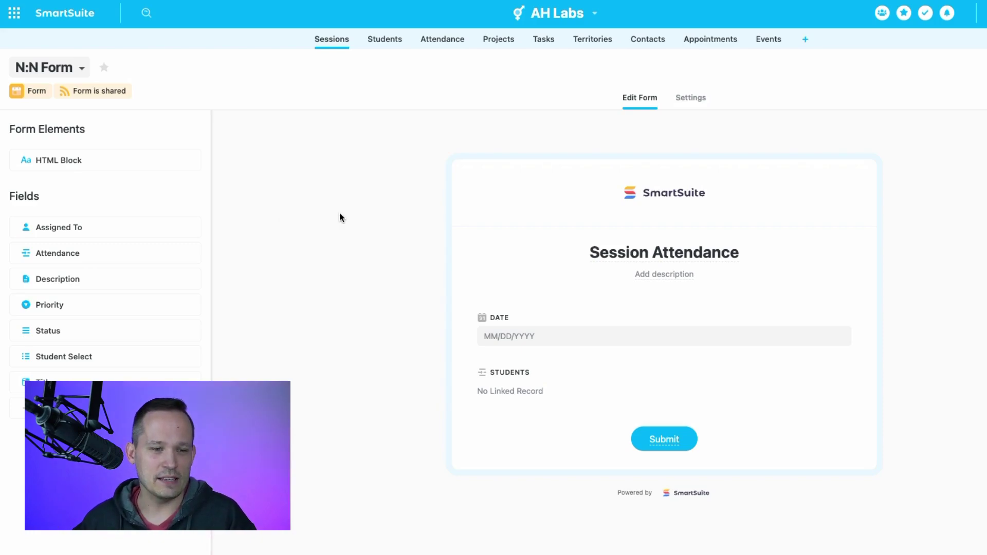
Open the shared Session Attendance form in a new tab and set Date to 03/09/2023
click(83, 92)
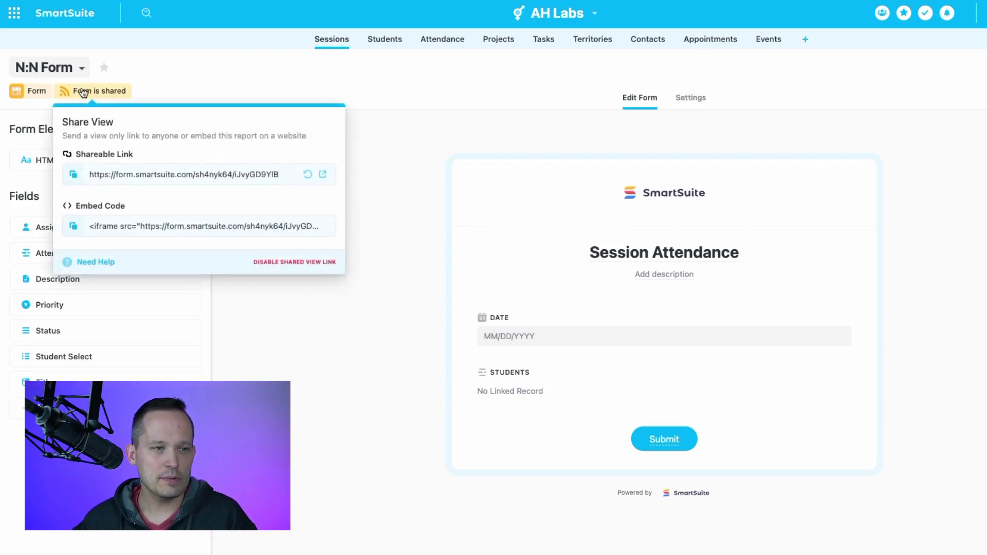
click(323, 174)
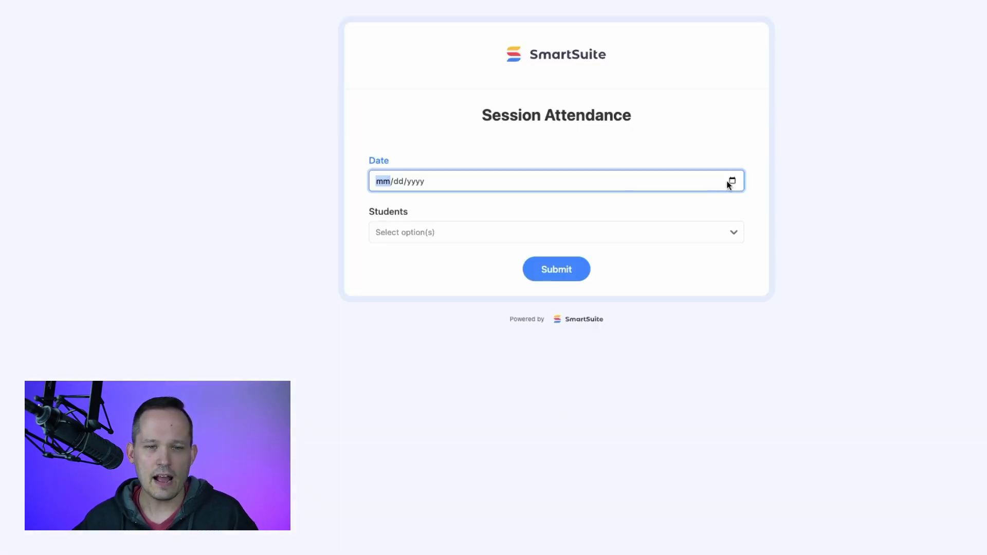
click(731, 181)
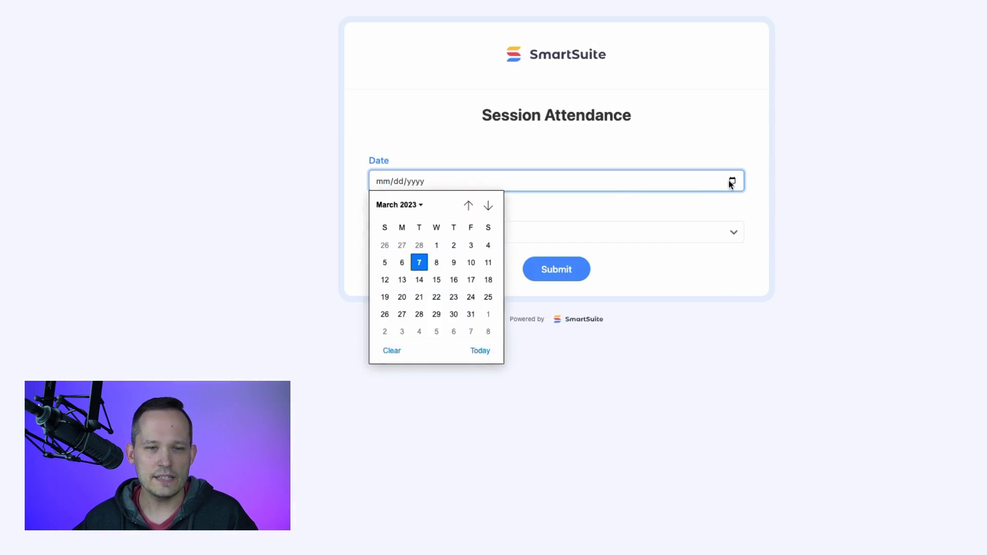
click(454, 263)
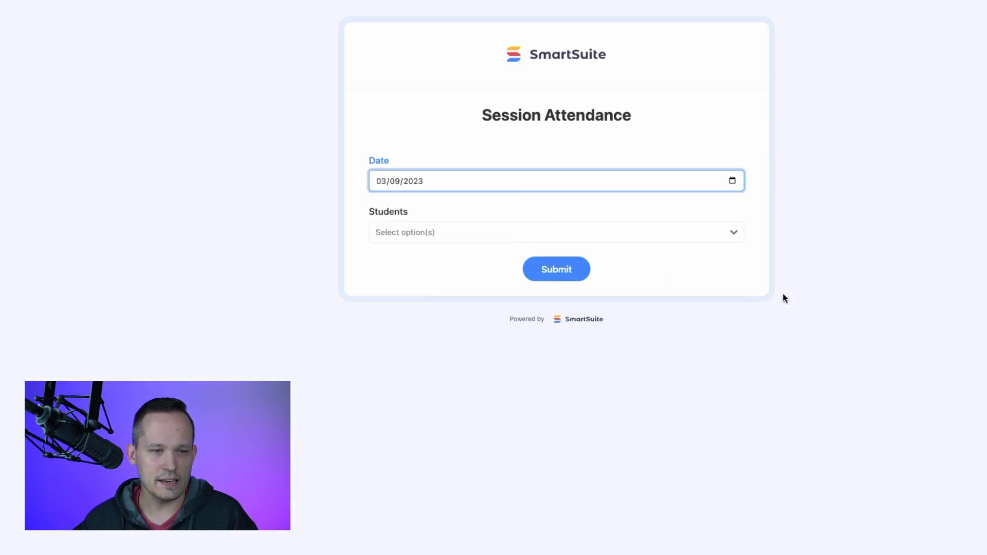
Select three students in the Students field to mark them as attending
click(722, 239)
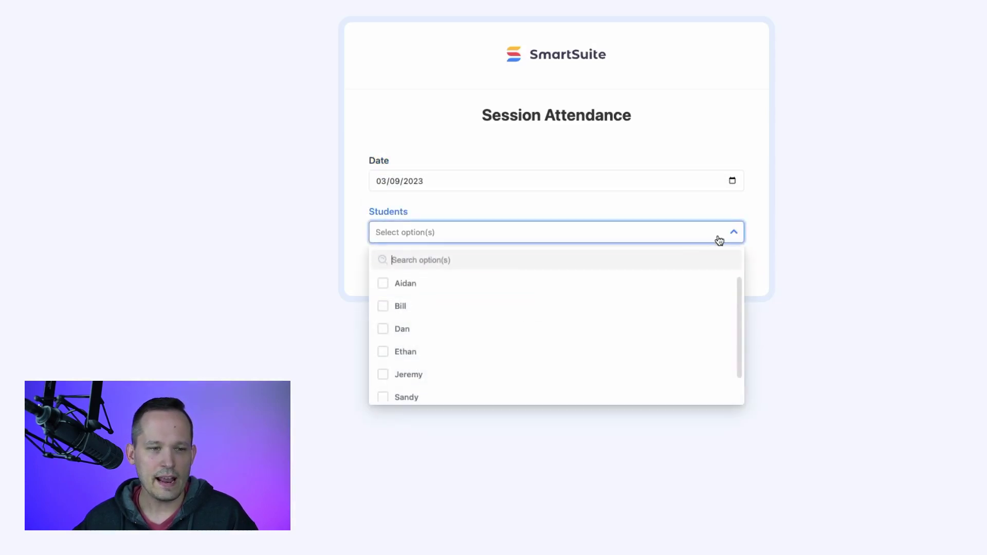
click(380, 284)
click(387, 332)
scroll(388, 350, down, 1)
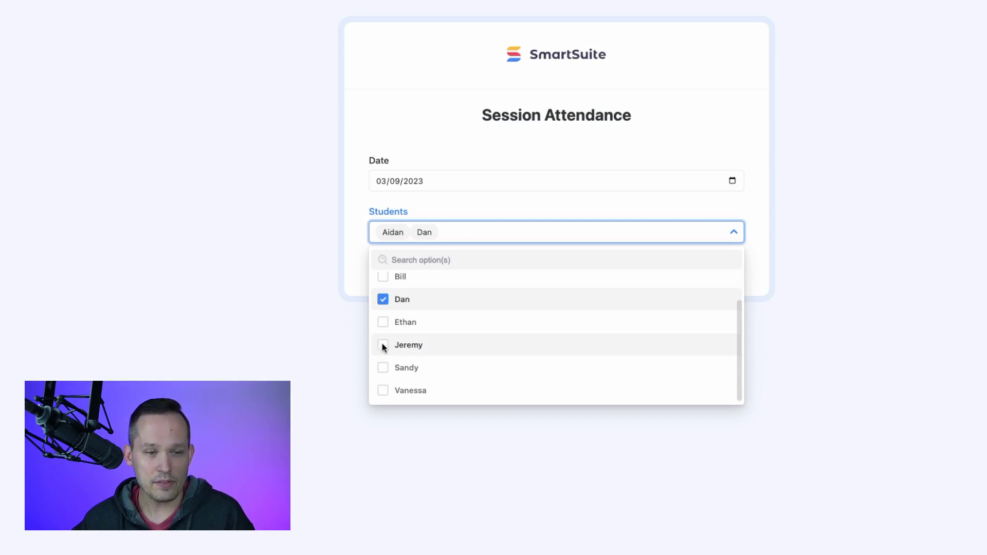
click(383, 345)
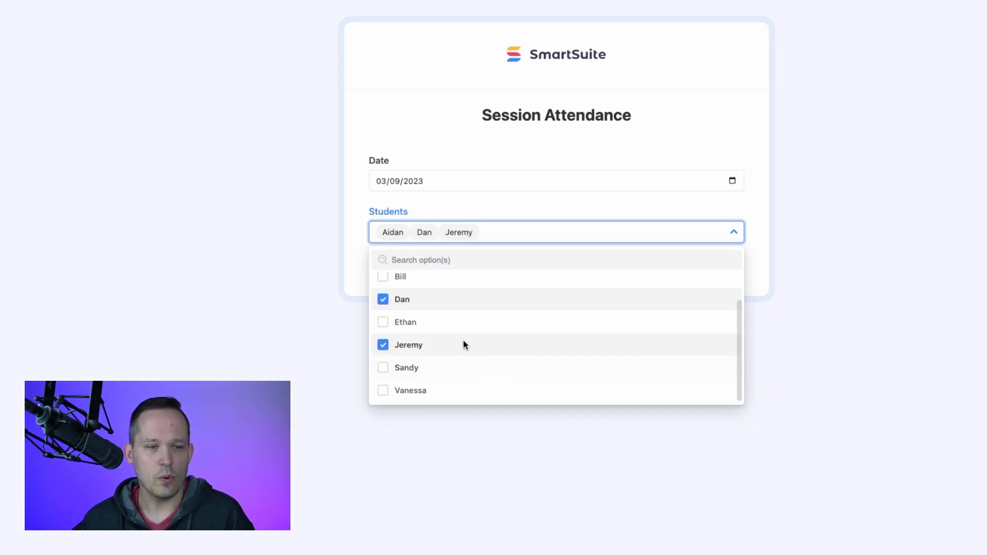
click(847, 308)
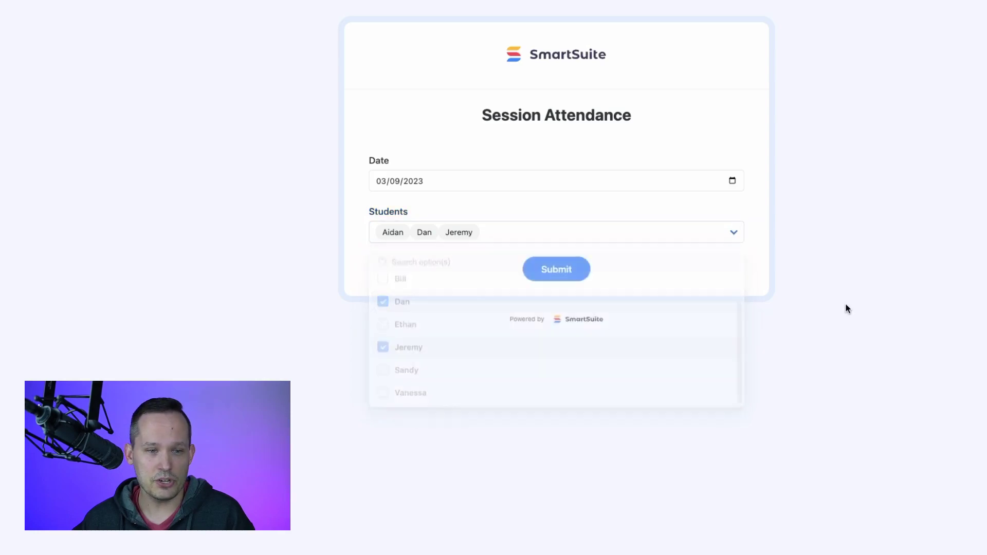